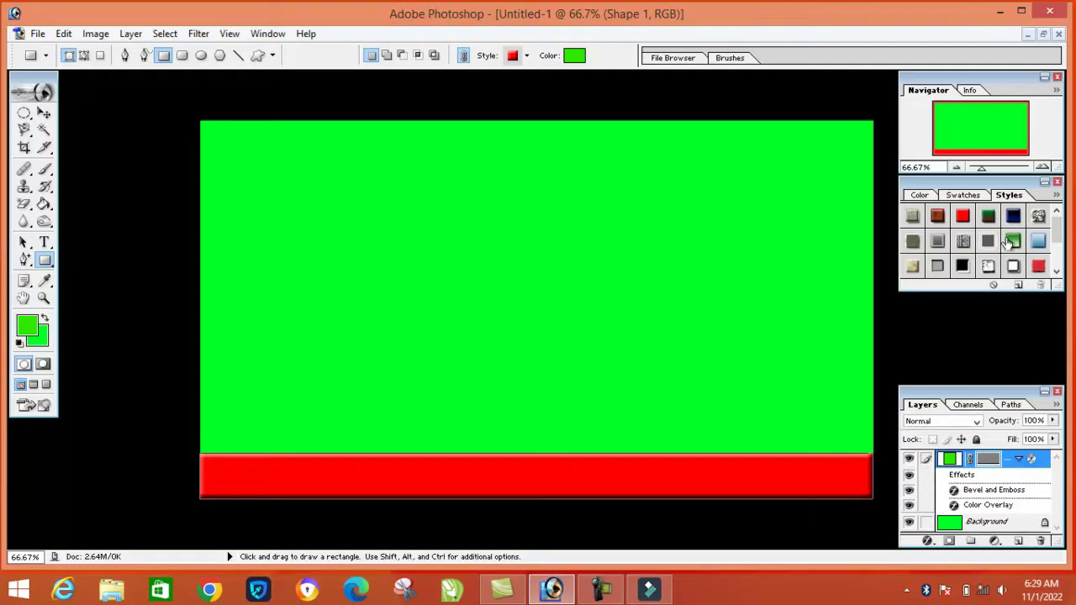
- Apply the solid red style preset to the rectangle along the canvas's lower edge
click(964, 218)
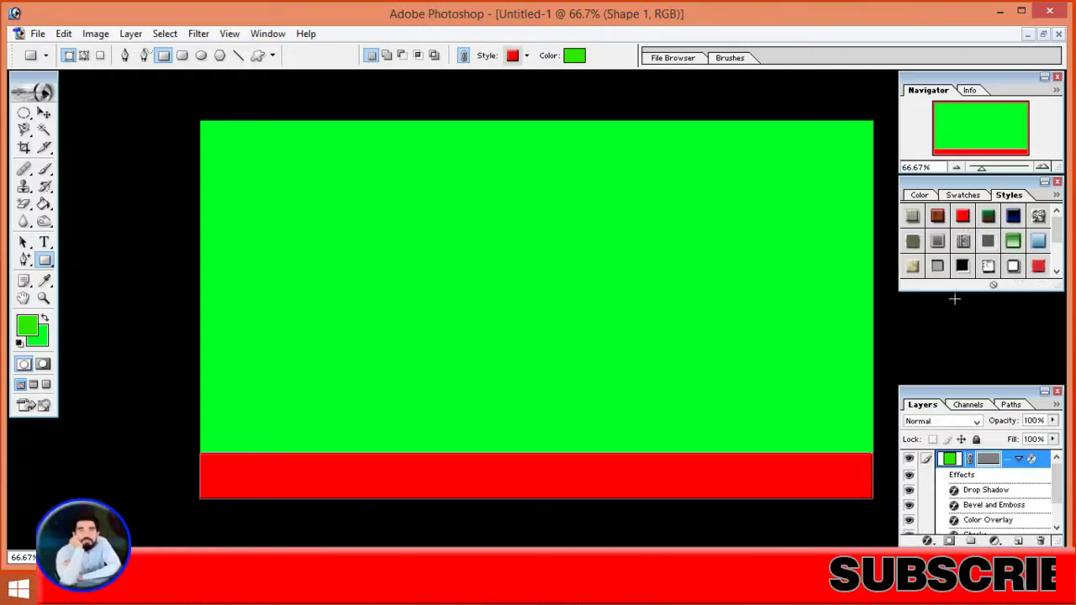
click(929, 541)
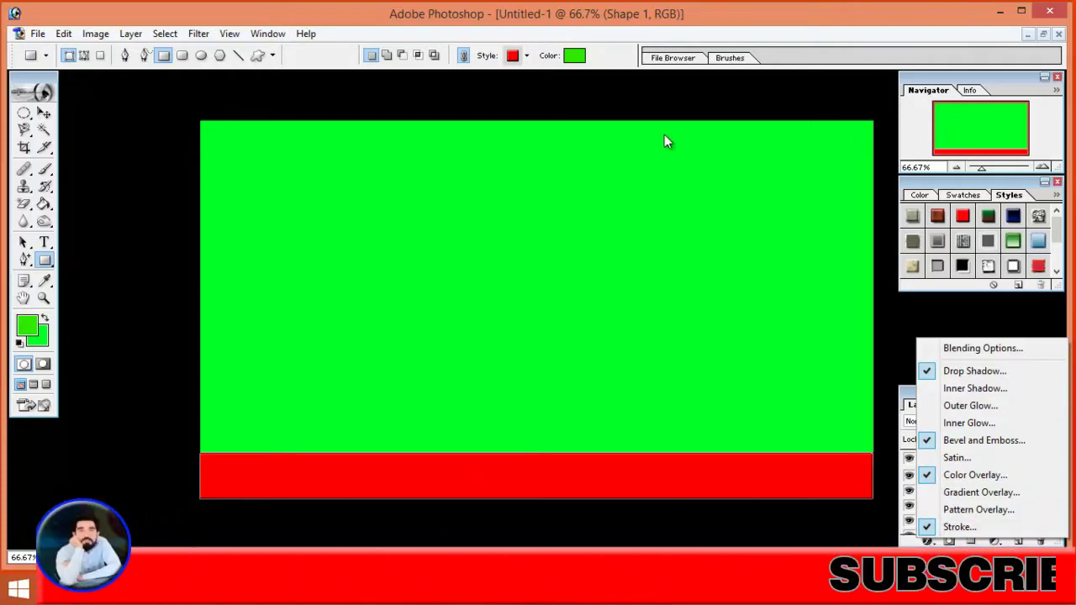
click(915, 322)
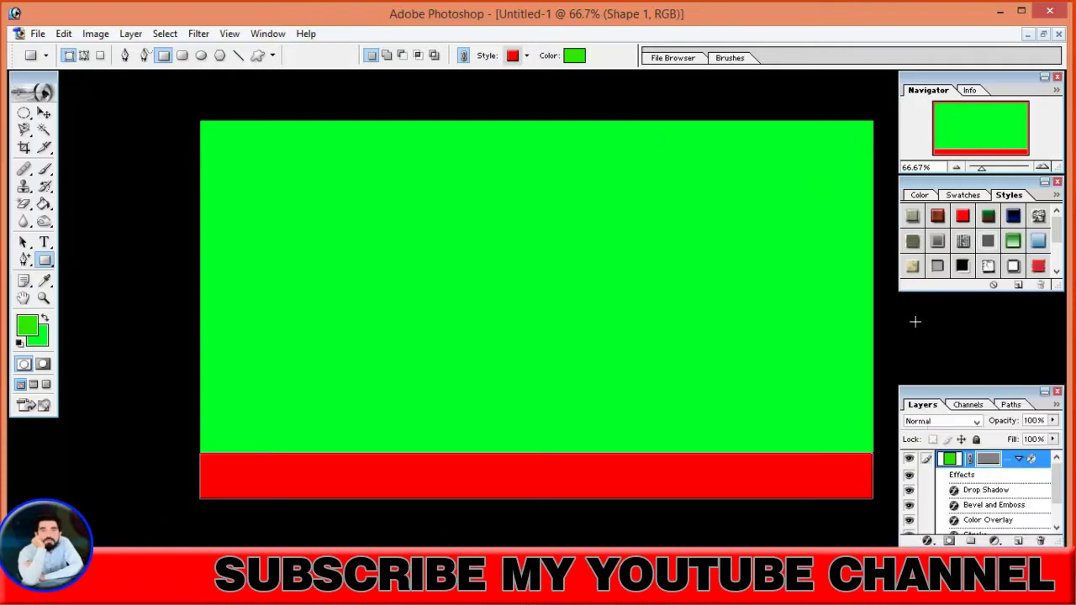
- Open the portrait JPEG whose file name starts with 253311397 from the Desktop
key(ctrl+o)
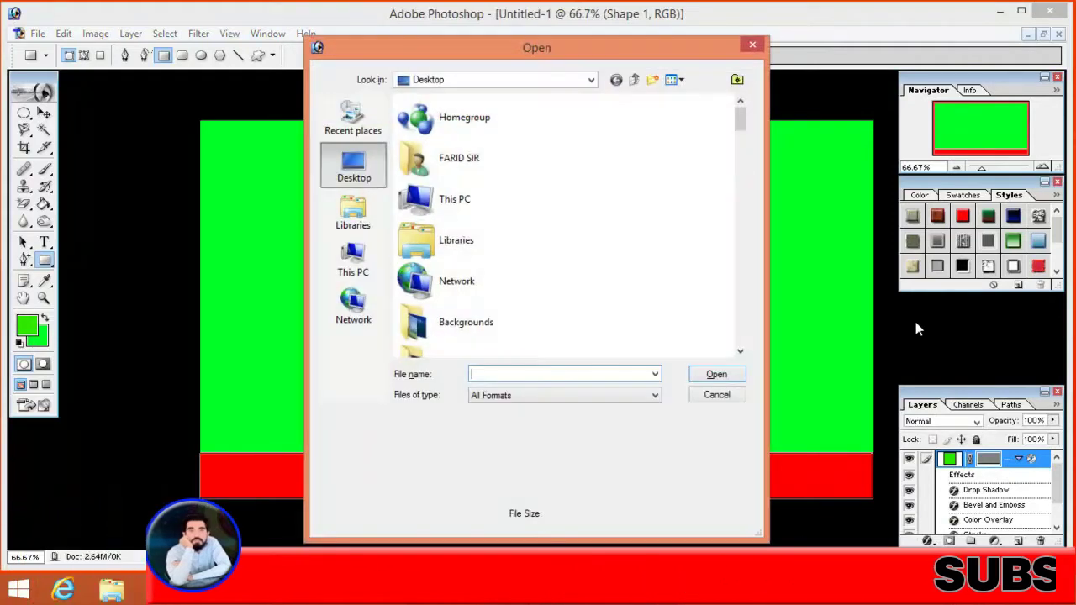
drag(738, 126, 743, 182)
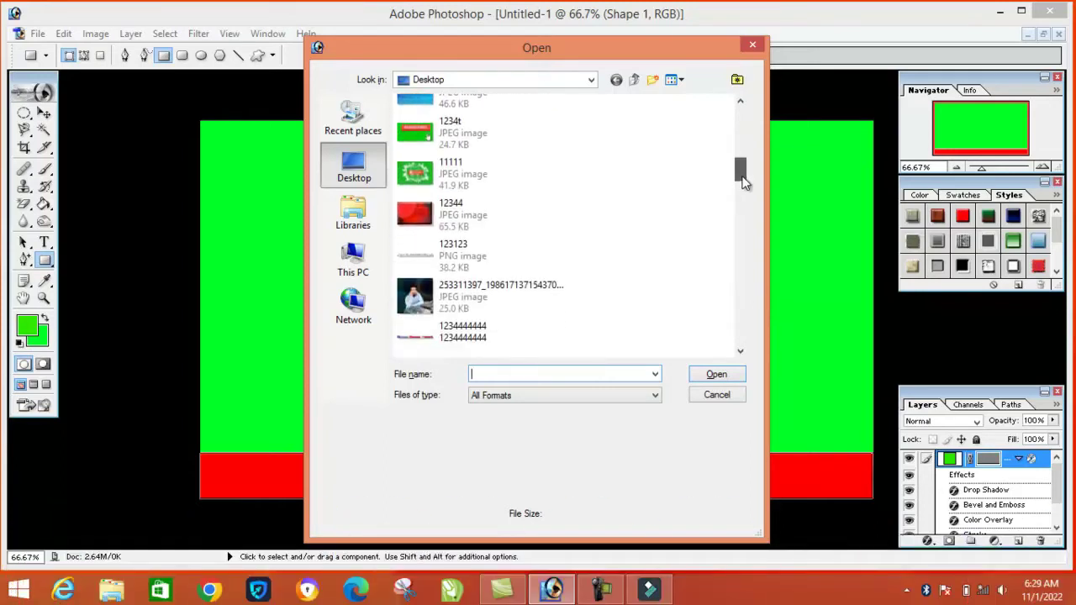
click(420, 301)
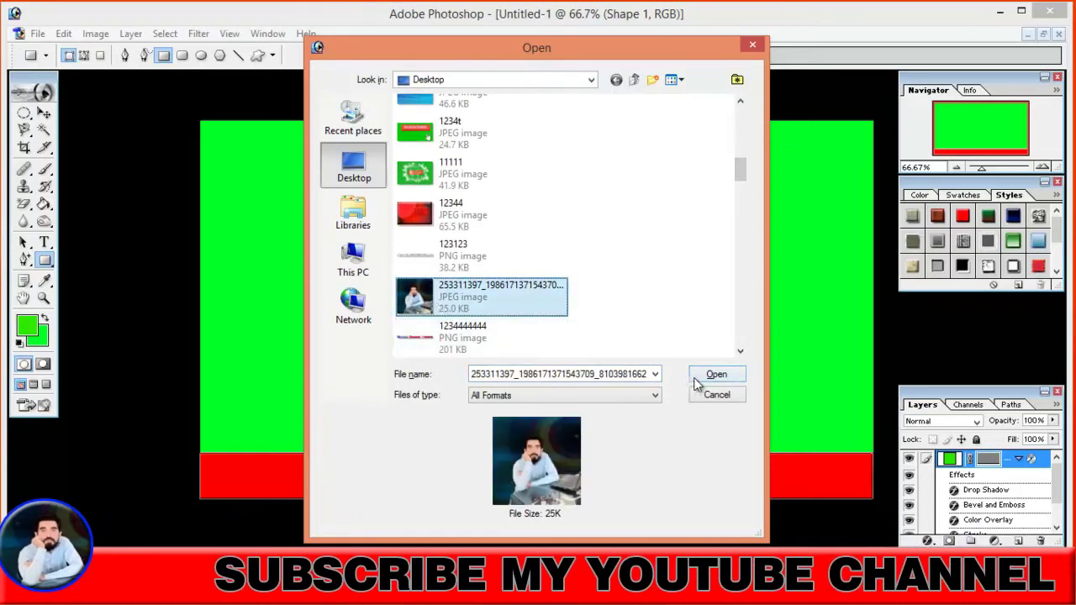
click(703, 376)
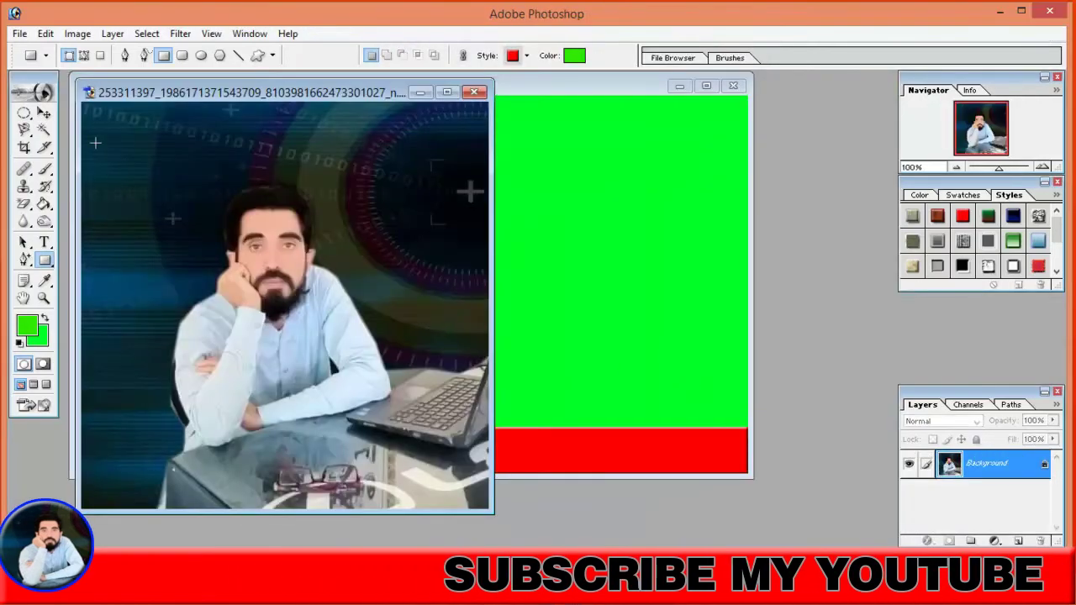
- Make a circular selection in the portrait photo with no feather and center it around the man's head and upper body
click(23, 118)
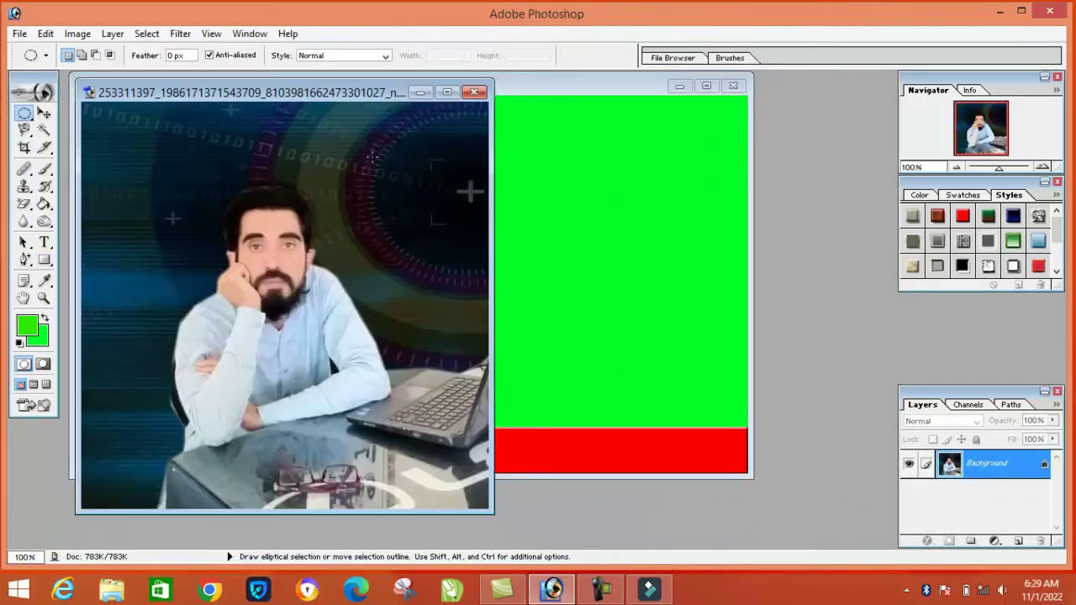
drag(232, 335, 109, 438)
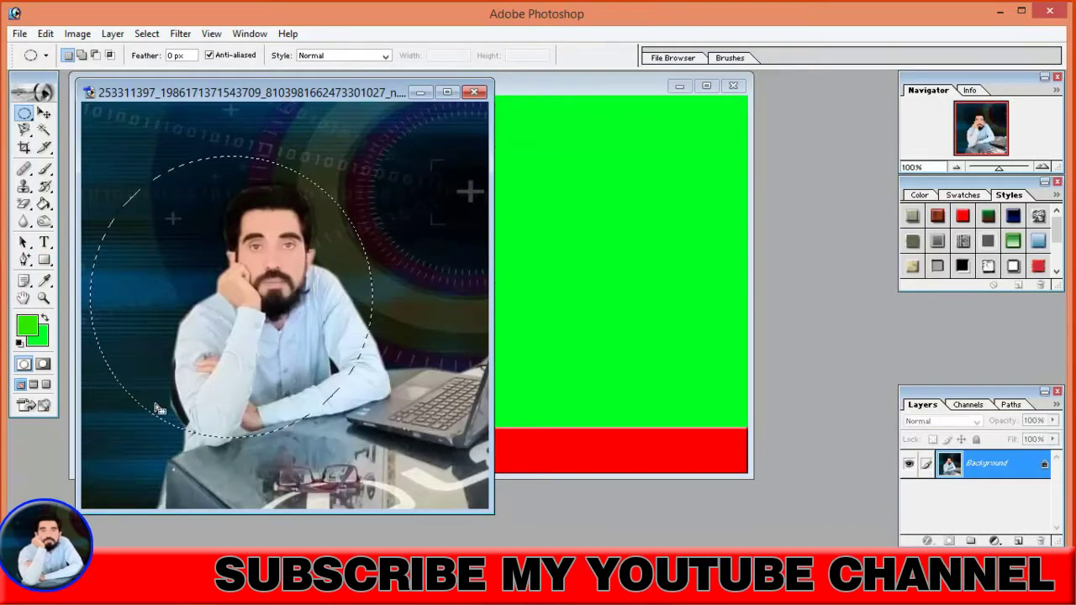
drag(232, 370, 268, 390)
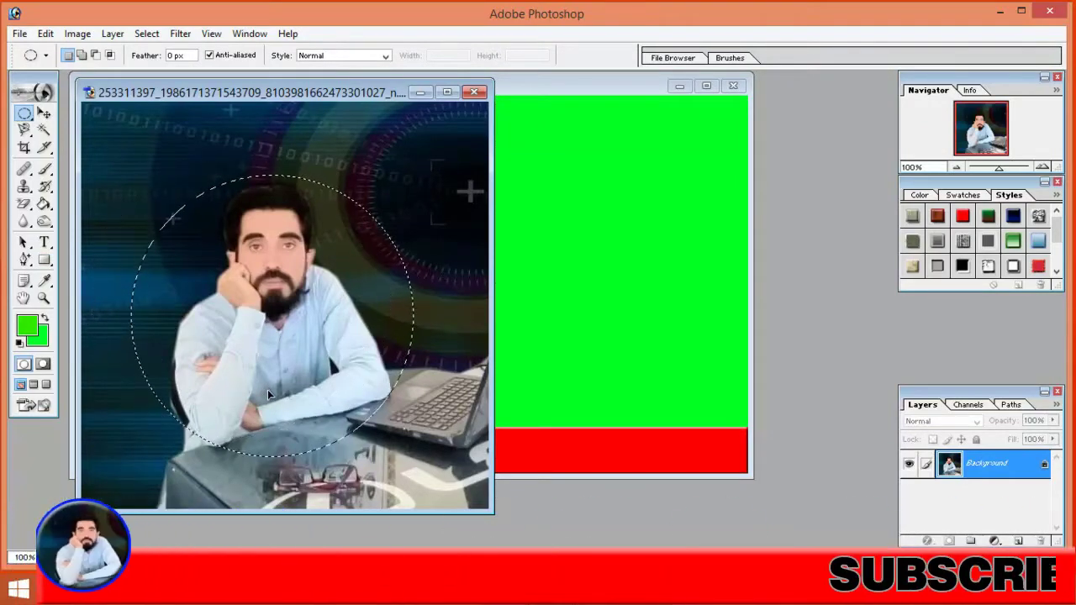
- Move the selected circle into Untitled-1, scale it to about 57.8% wide and 51.0% high, and place it over the red bar's left end
click(44, 112)
drag(348, 254, 392, 270)
key(ctrl+t)
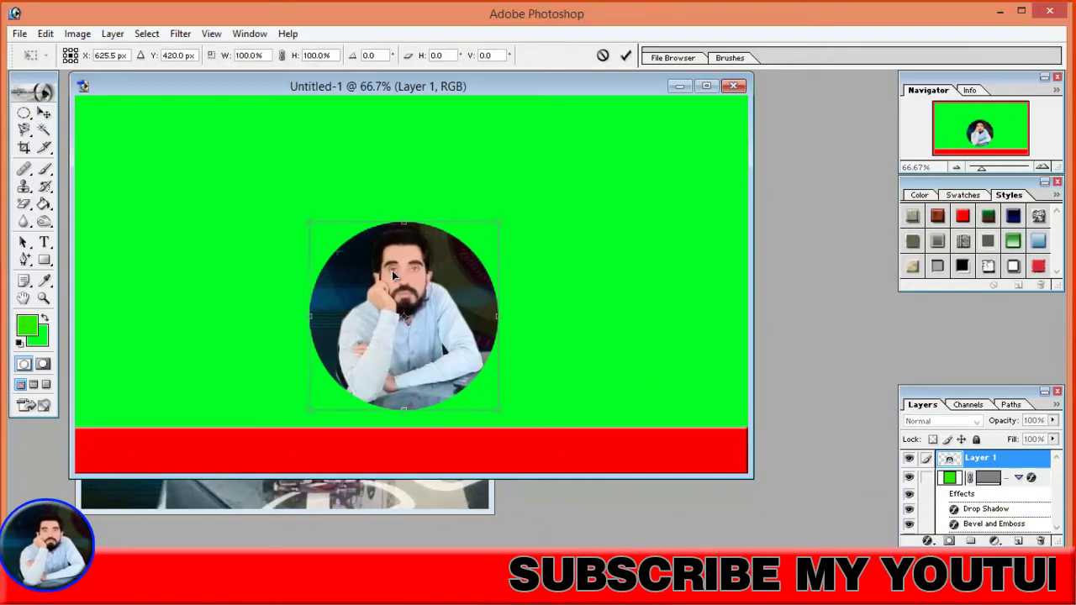
drag(498, 221, 418, 313)
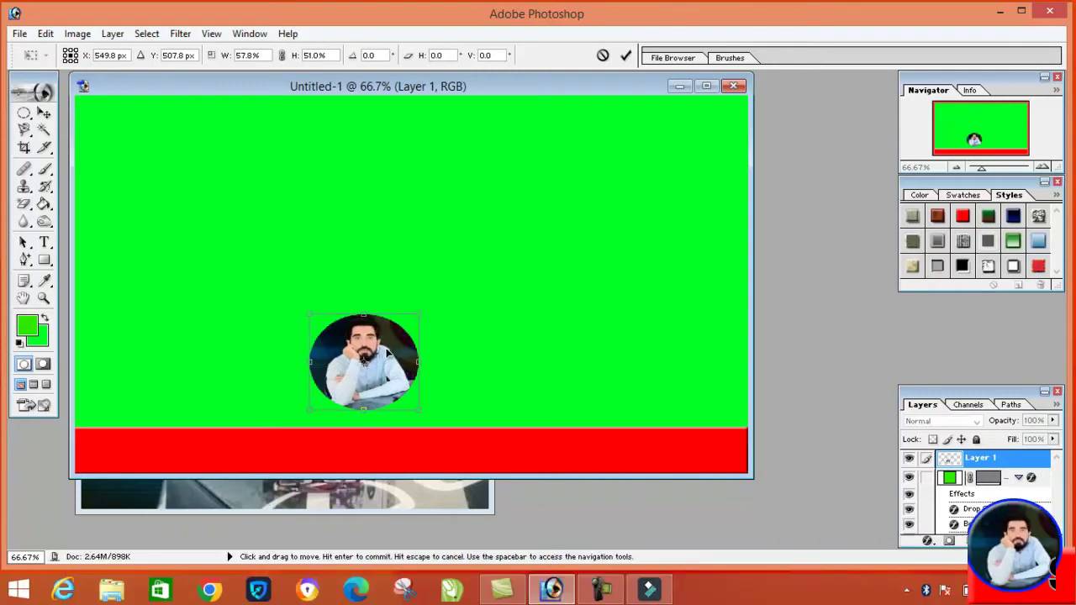
drag(389, 355, 161, 413)
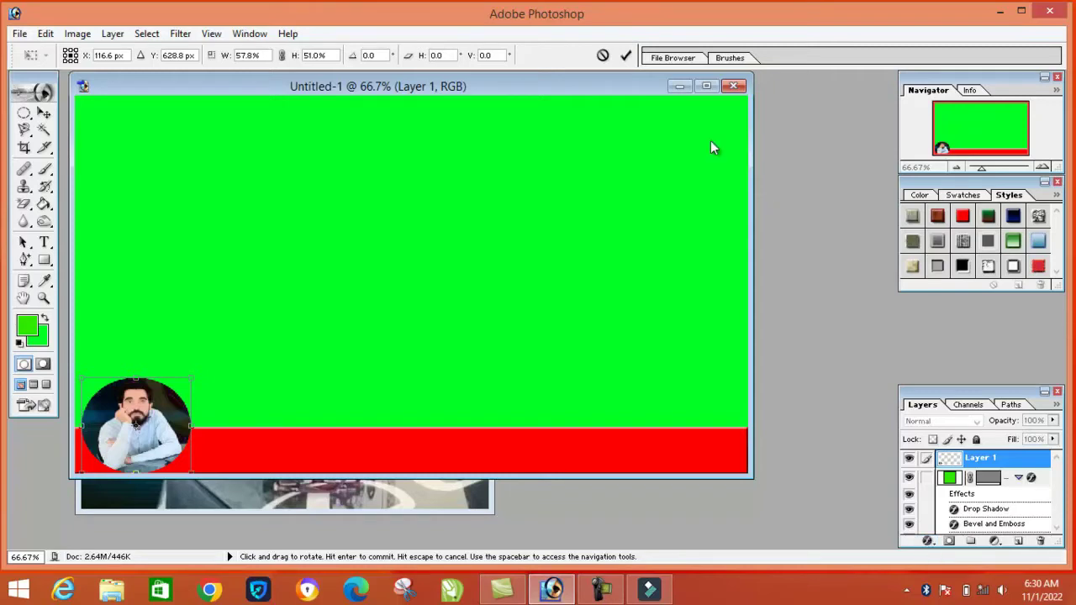
click(626, 55)
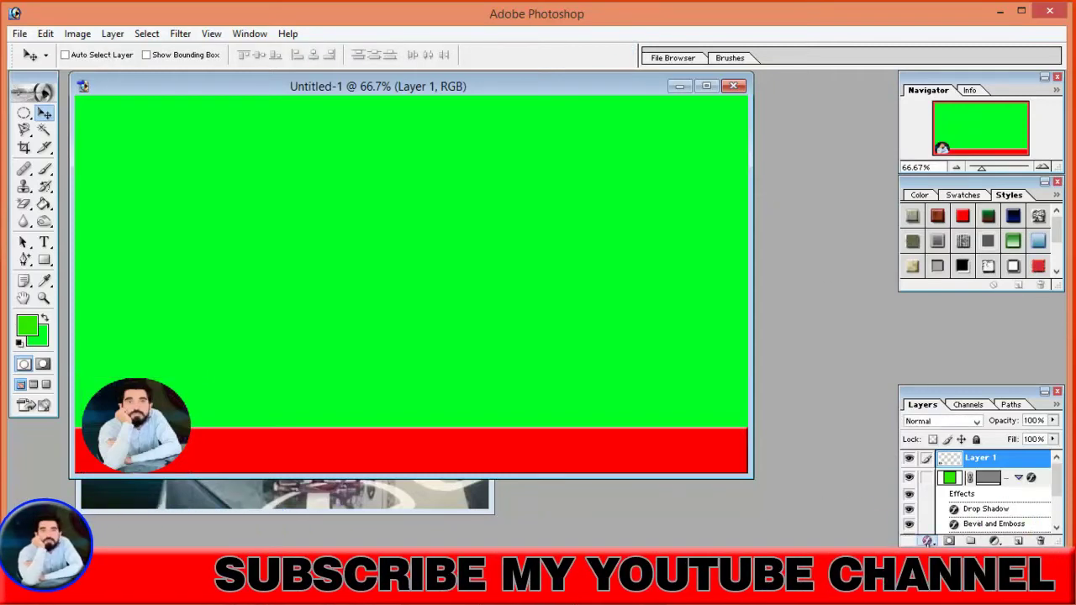
- Add an outside stroke to the portrait circle in dark blue 041192 and make the stroke thicker
click(928, 541)
click(949, 531)
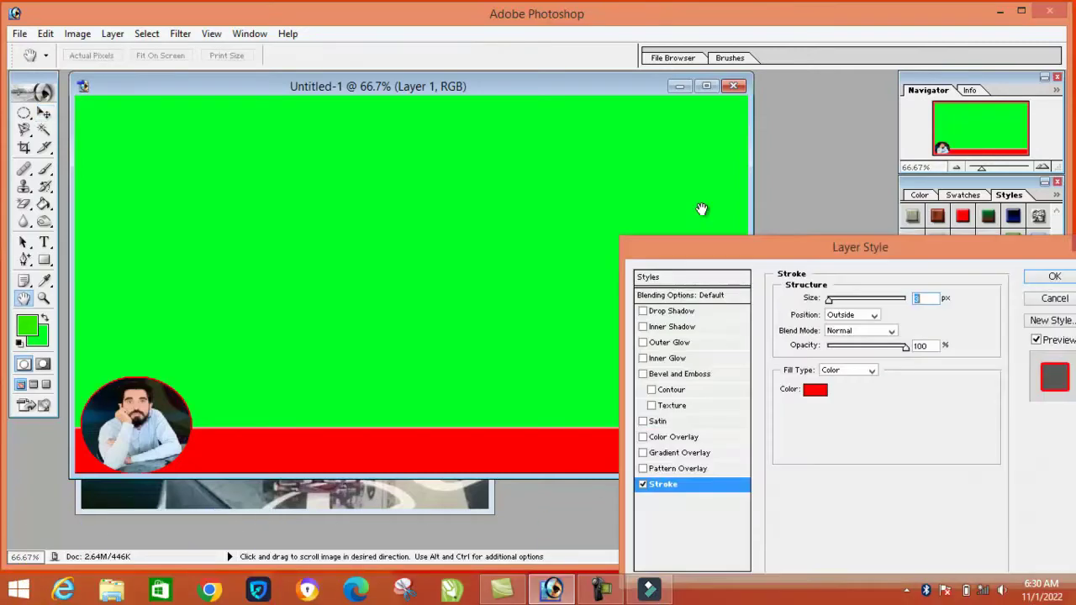
click(815, 389)
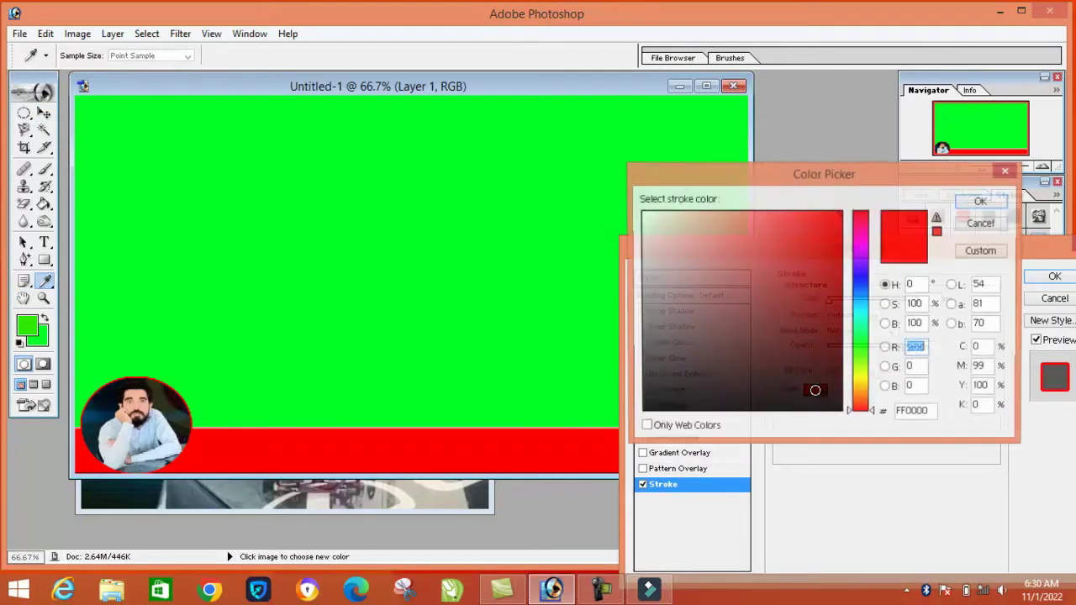
click(862, 283)
click(837, 297)
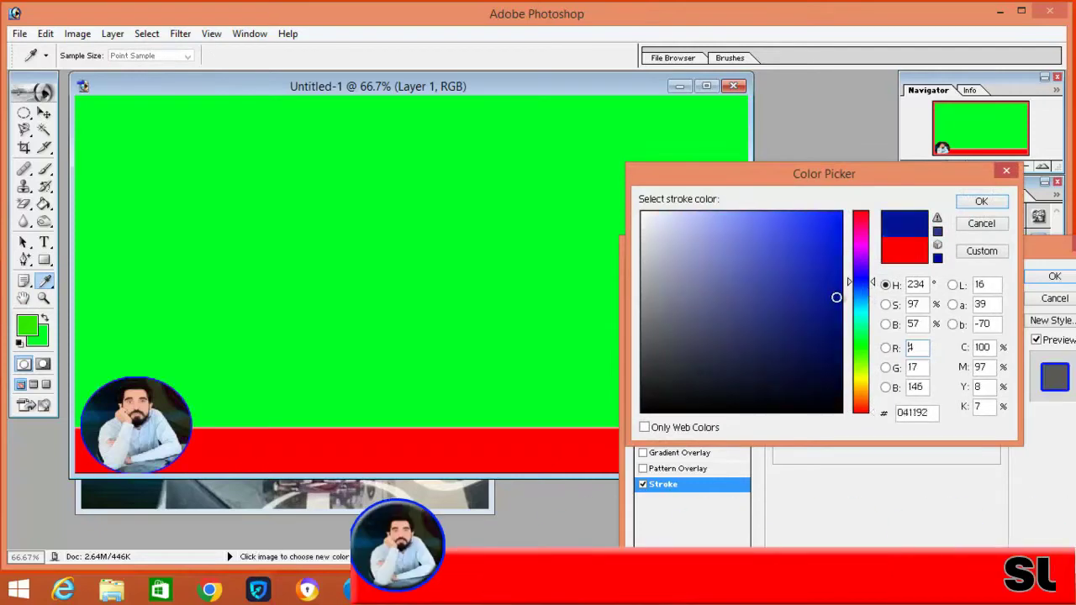
click(984, 202)
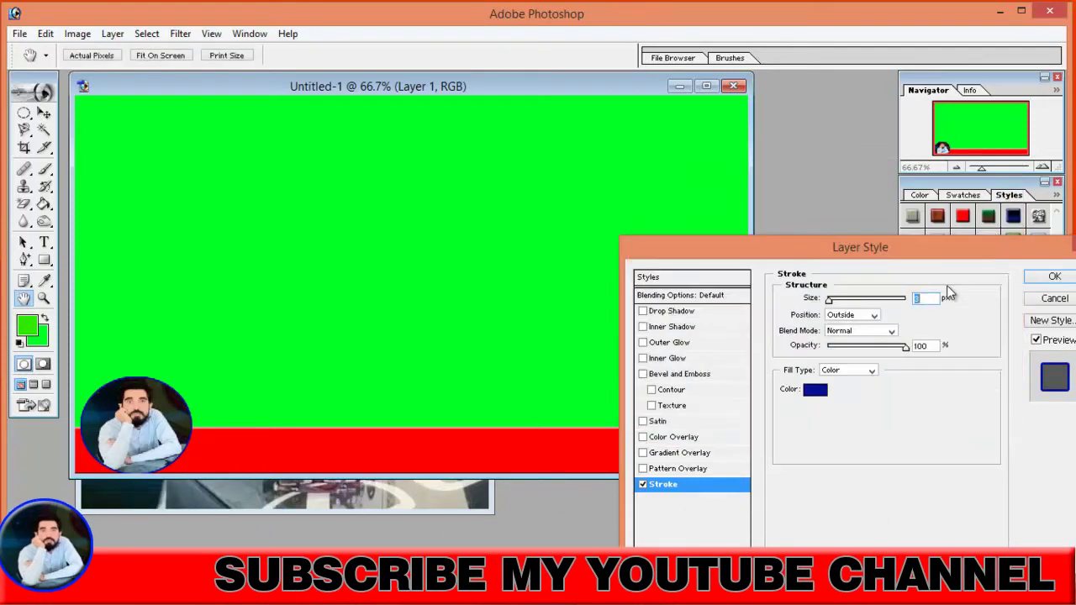
drag(831, 305, 835, 305)
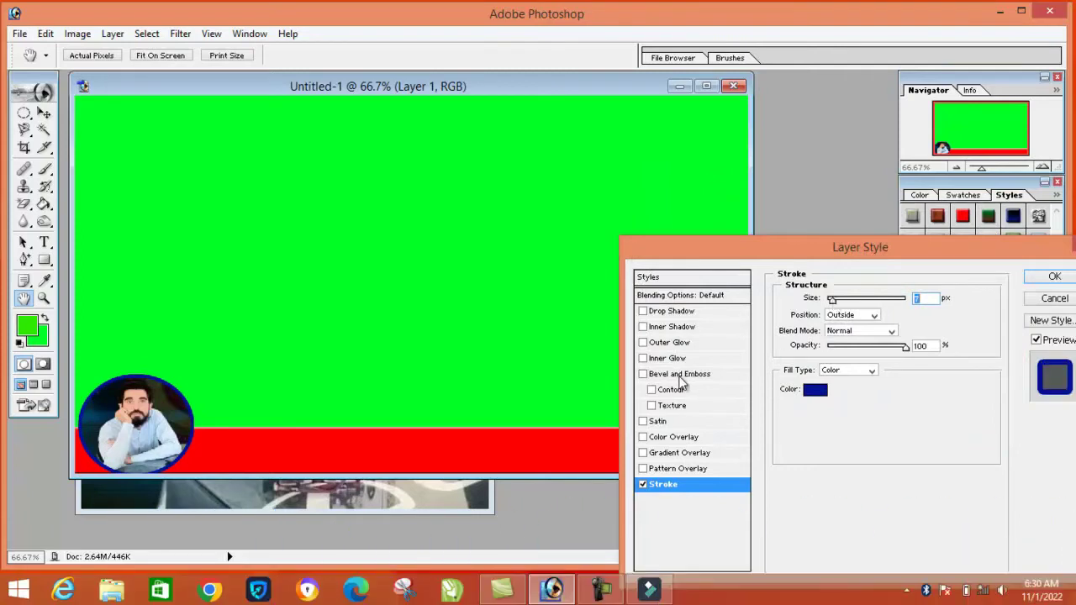
- Add a smooth inner Bevel and Emboss to the portrait circle with a slightly larger size
click(678, 375)
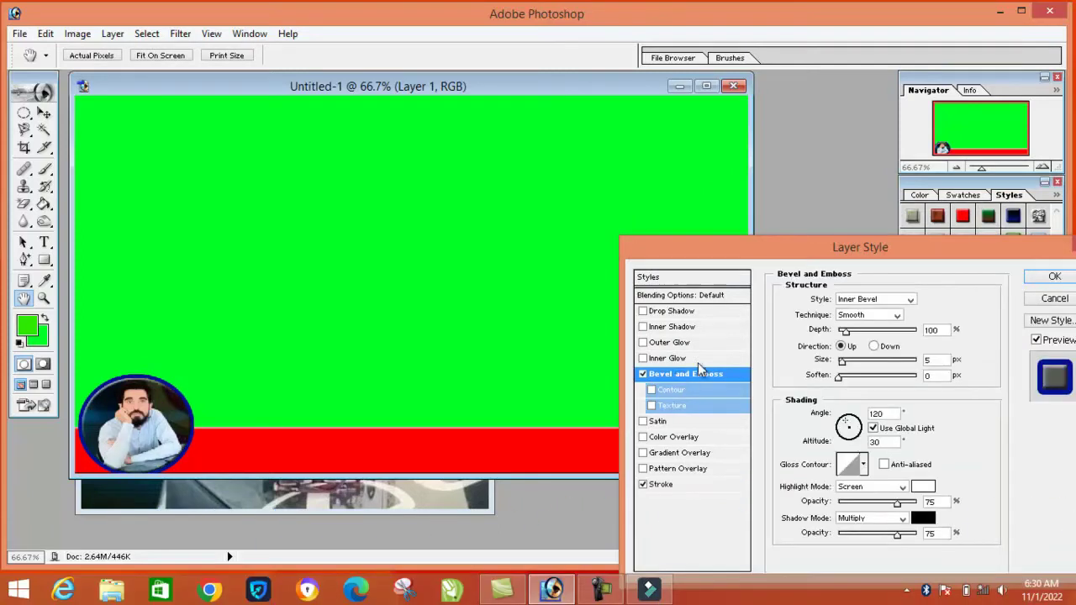
click(844, 361)
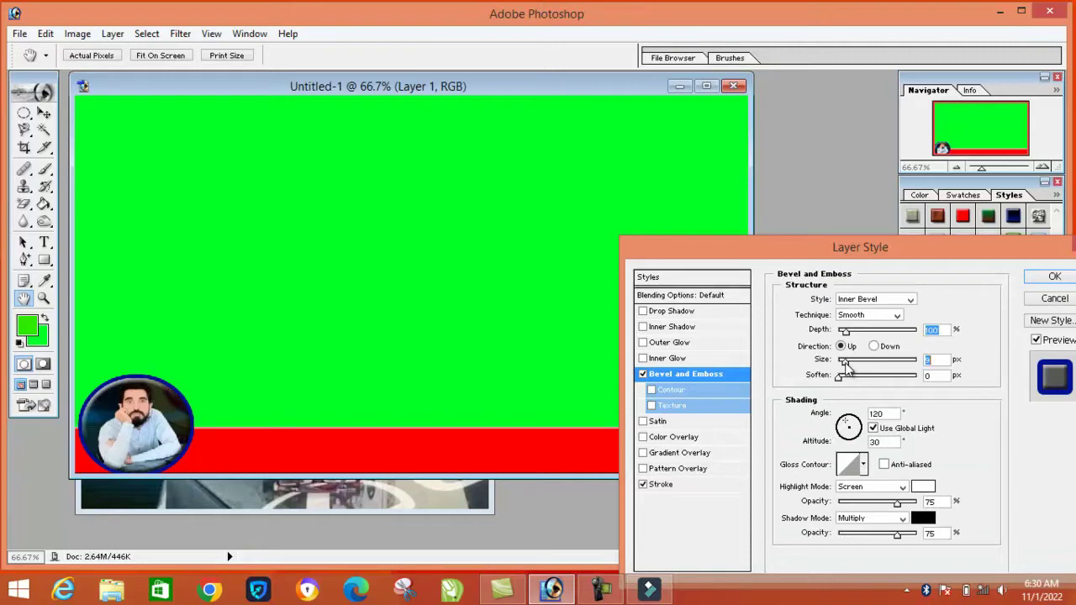
click(1039, 281)
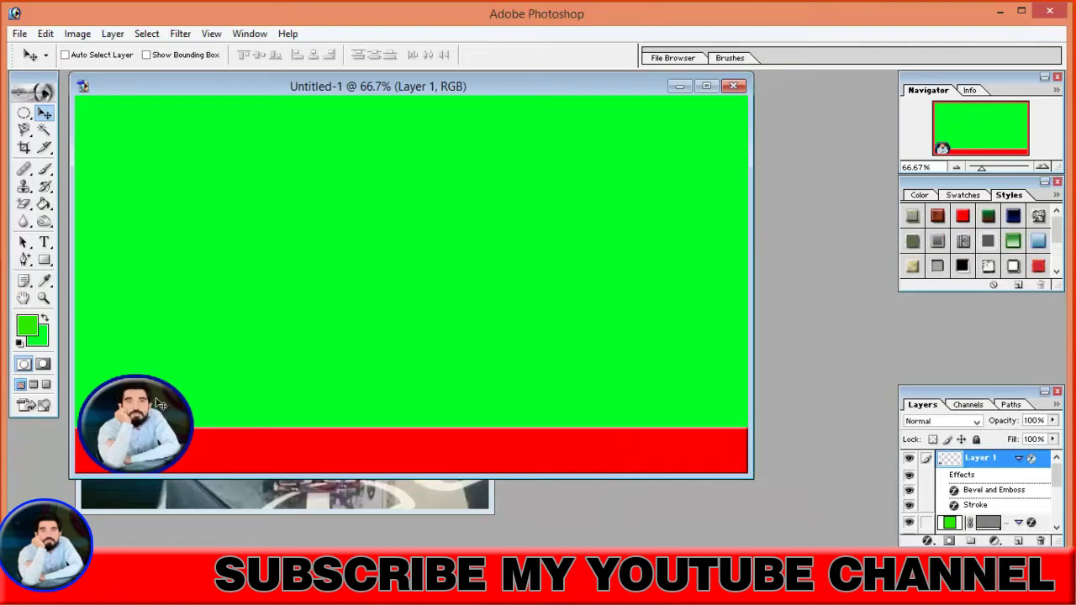
- Narrow the portrait to about 89.1% of its width with Free Transform so that it looks round
key(ctrl+t)
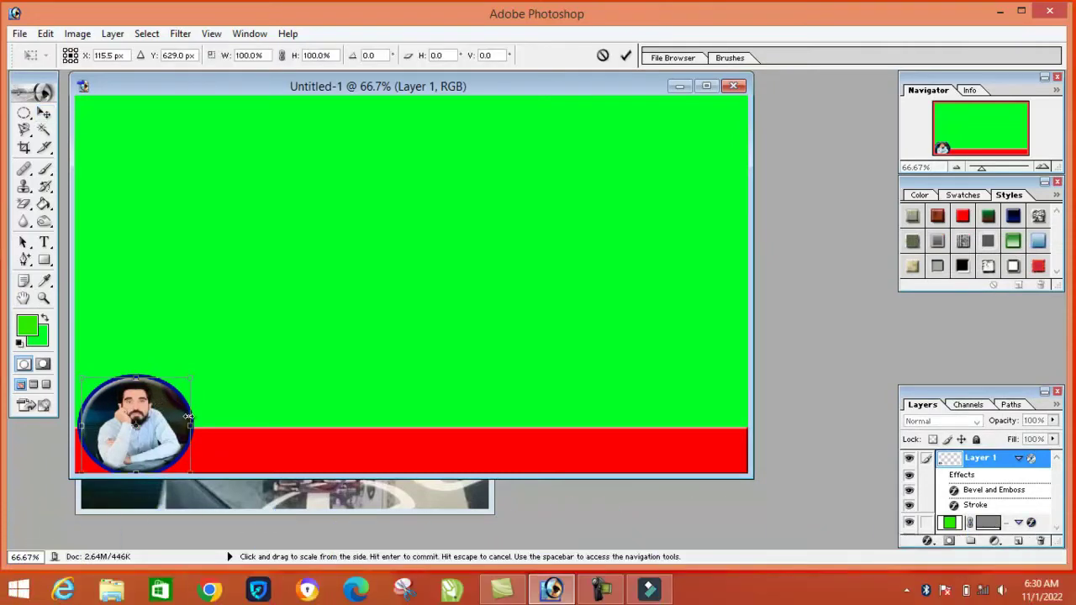
drag(188, 416, 176, 415)
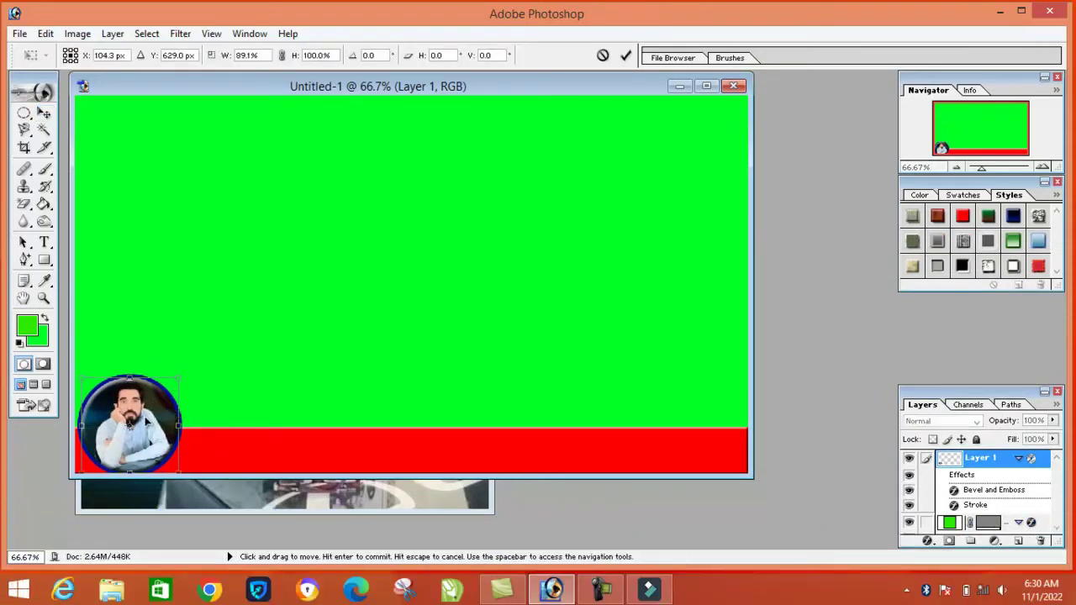
key(Return)
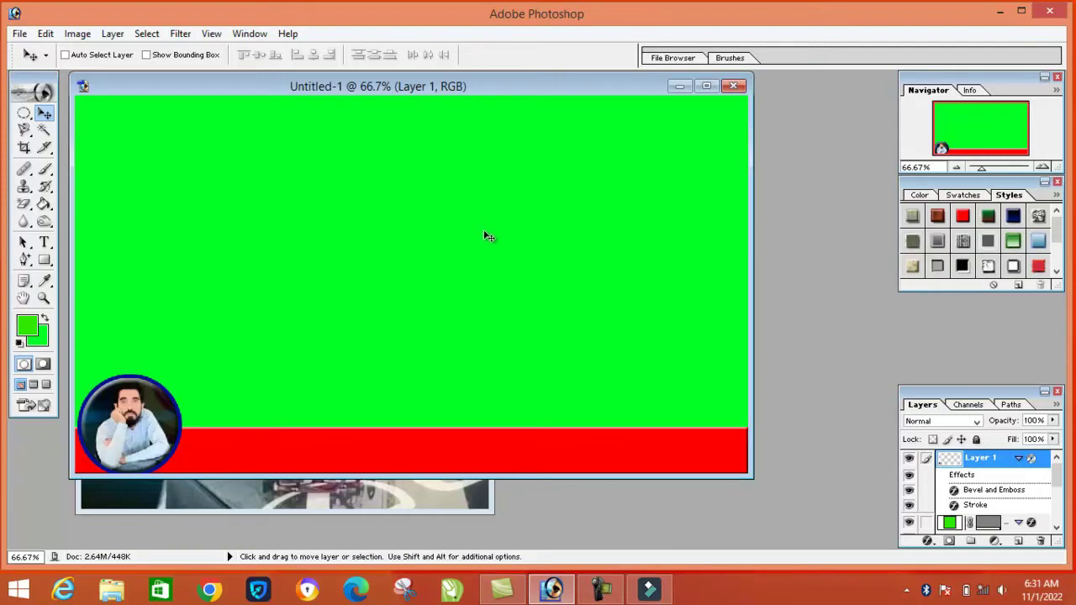
- Delete the green Background layer from Untitled-1
right_click(989, 525)
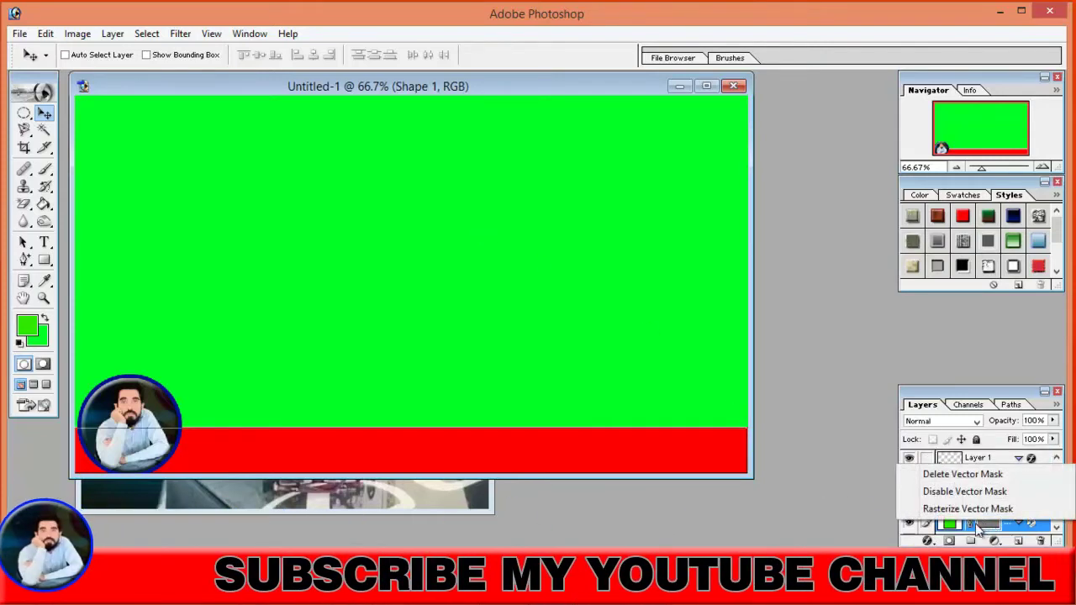
click(768, 494)
right_click(535, 240)
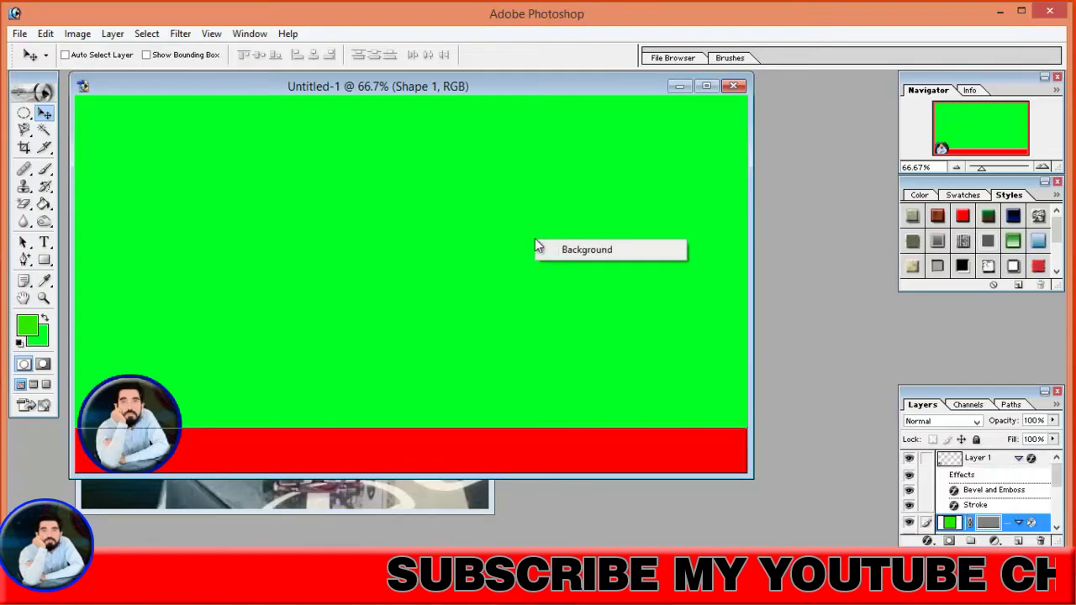
click(561, 250)
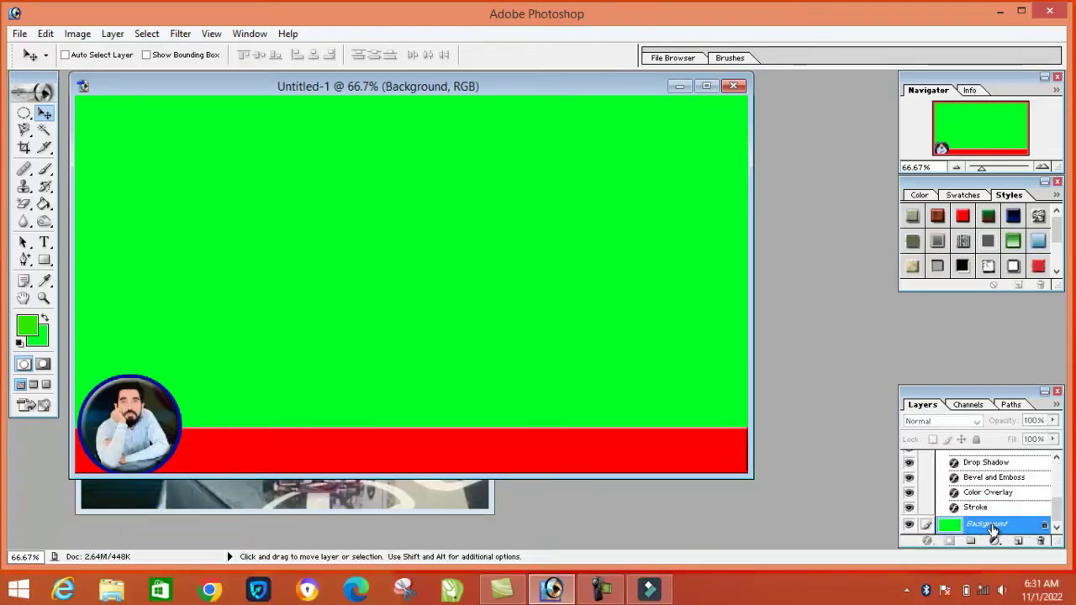
right_click(992, 528)
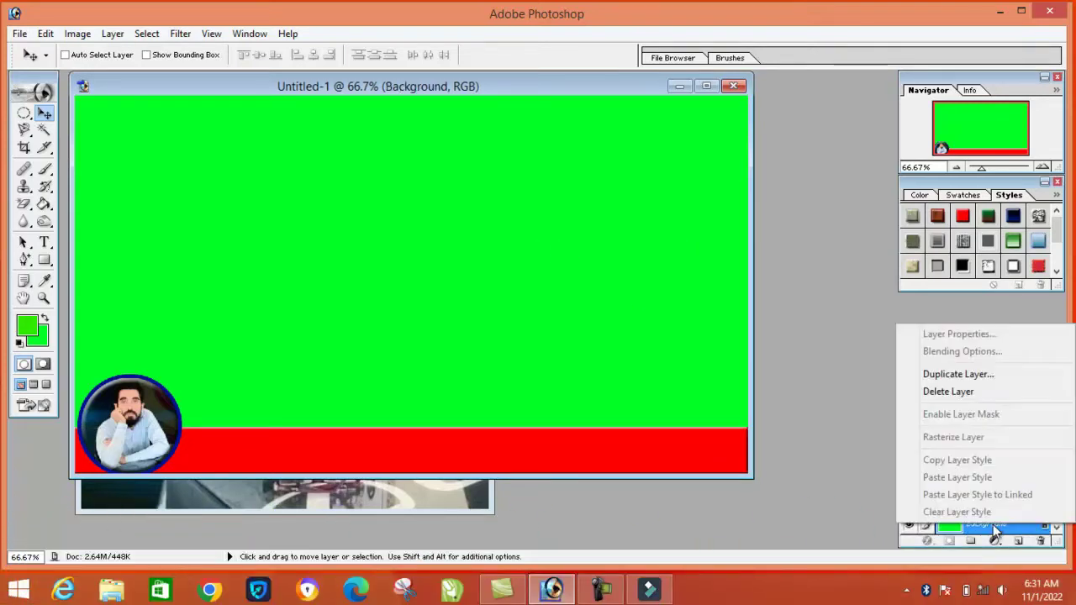
click(963, 393)
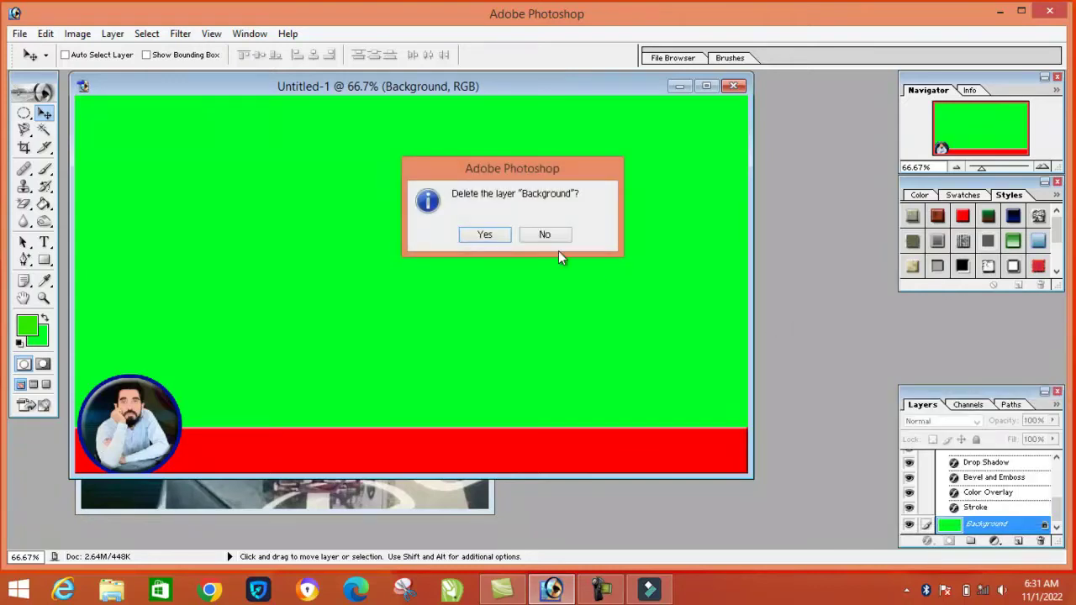
click(495, 238)
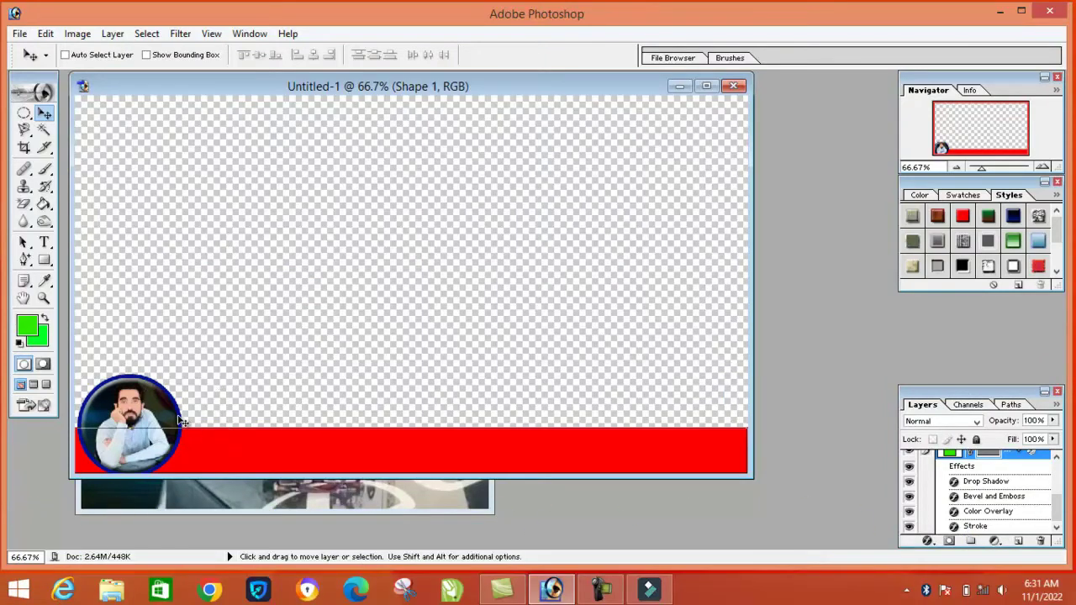
- Make the portrait's layer, Layer 1, the active layer instead of the red bar's Shape 1
right_click(199, 442)
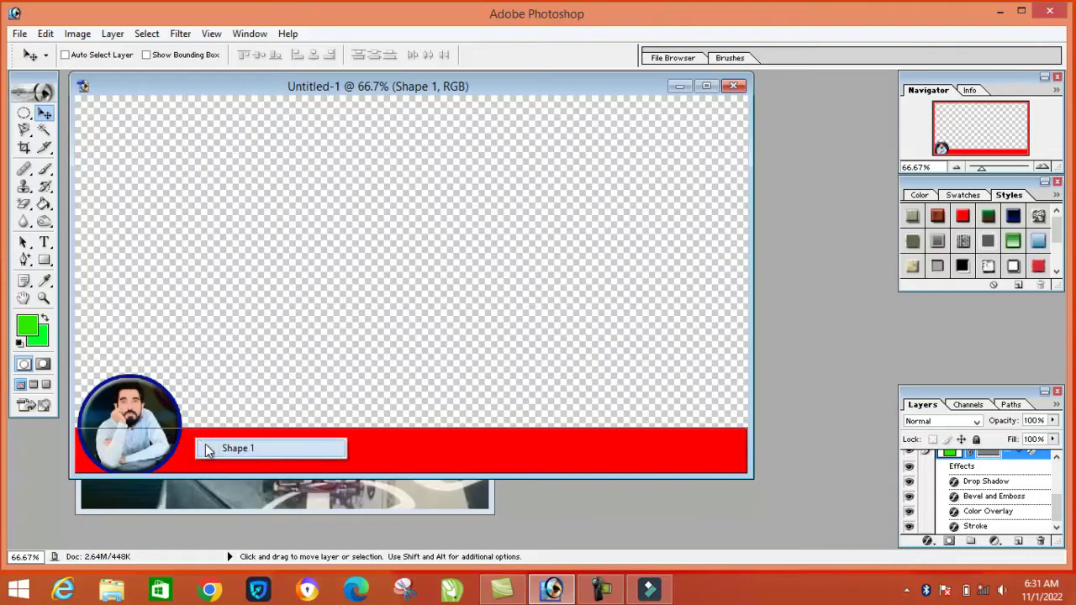
click(207, 448)
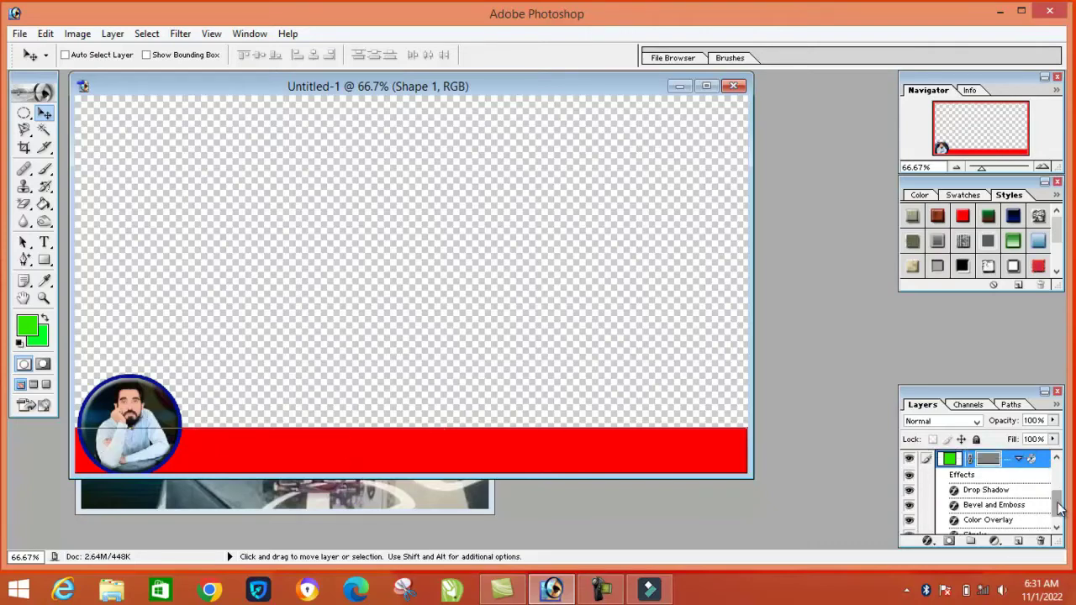
scroll(1059, 509, up, 3)
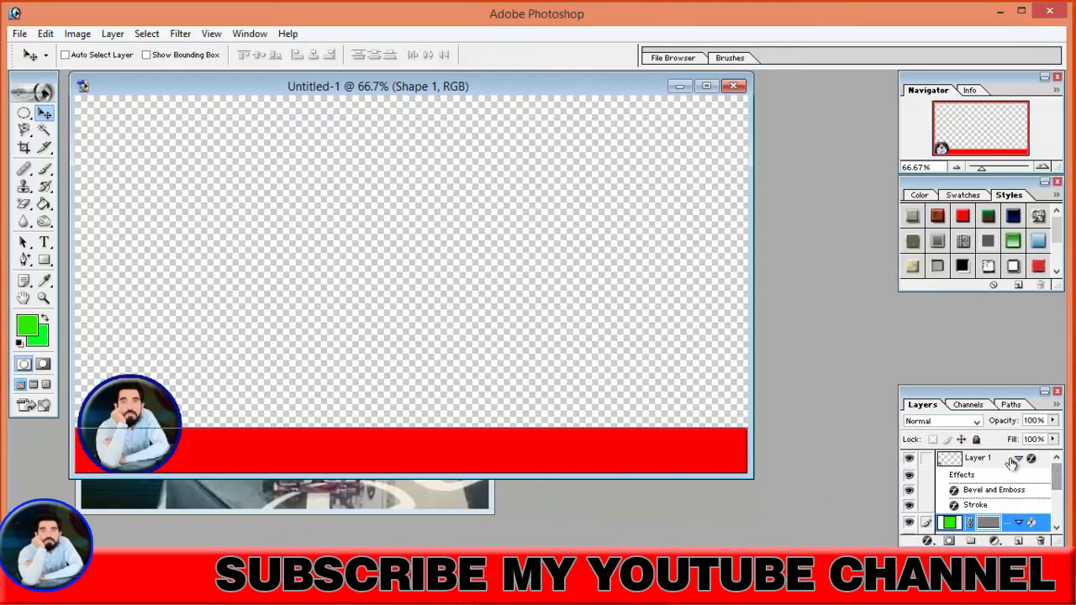
click(960, 460)
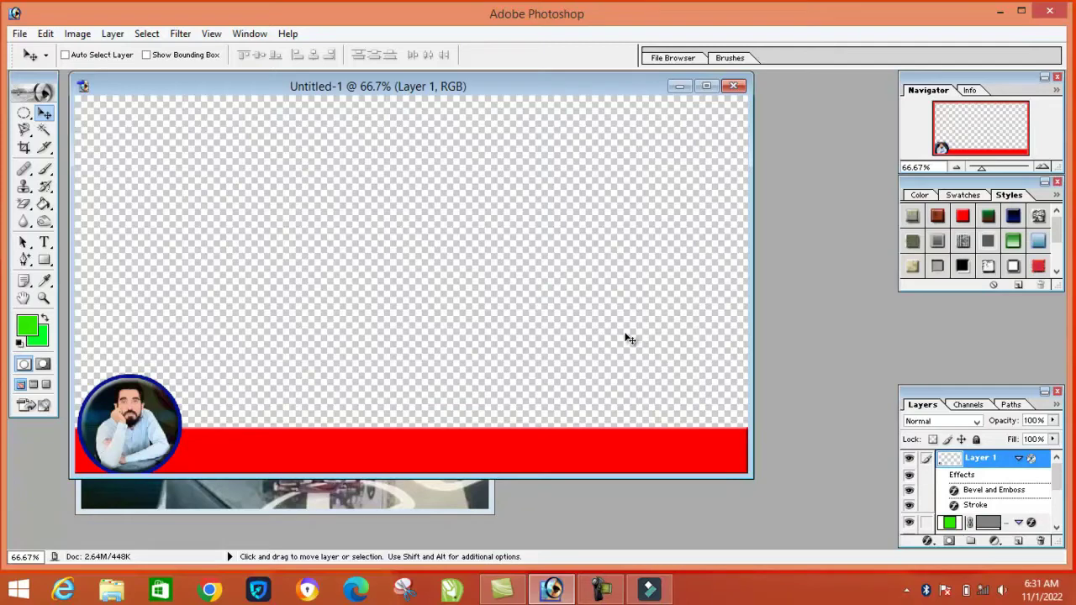
- Save a PNG copy of the banner to the Desktop as FARID1 with interlacing set to None
key(ctrl+s)
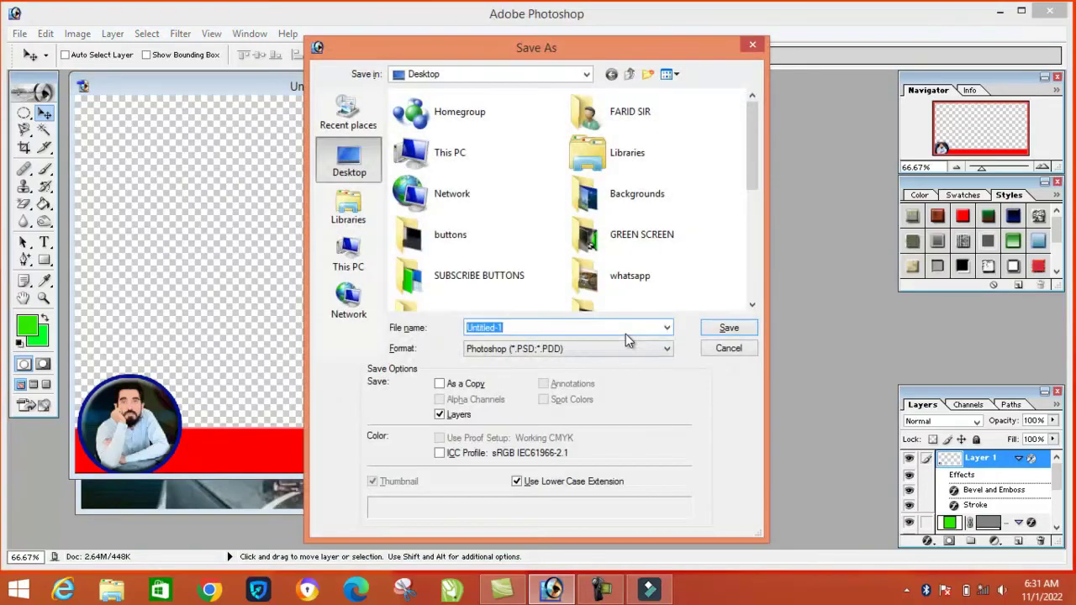
click(553, 356)
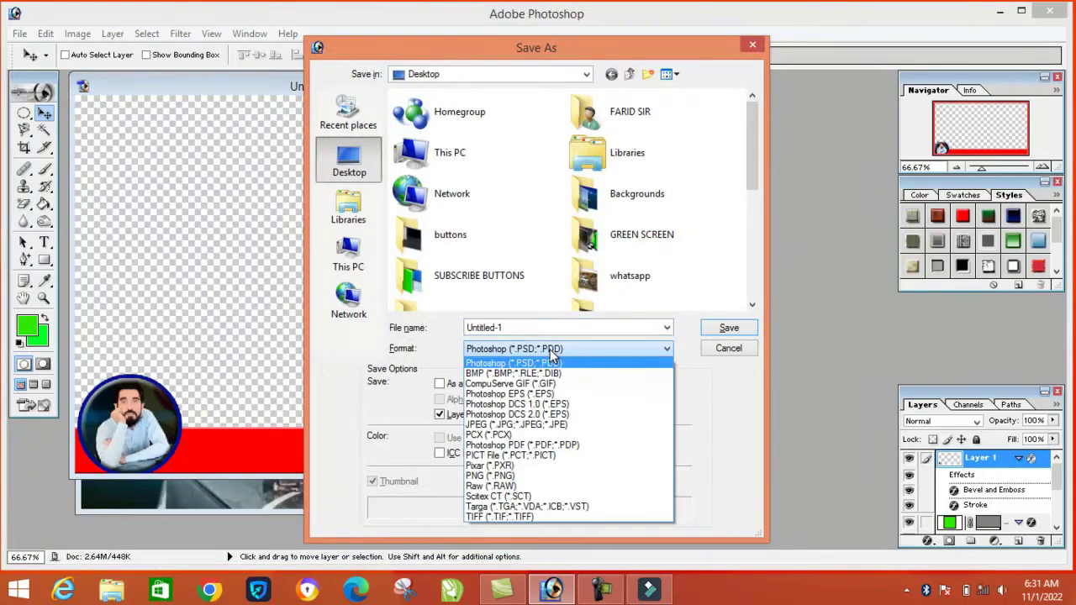
click(502, 477)
click(551, 328)
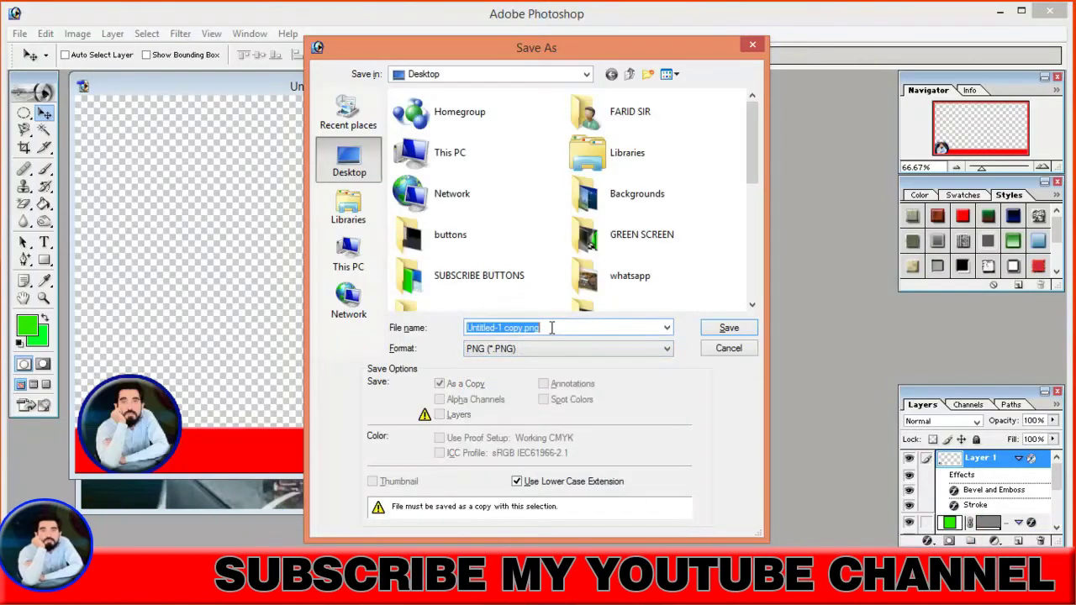
text(FA)
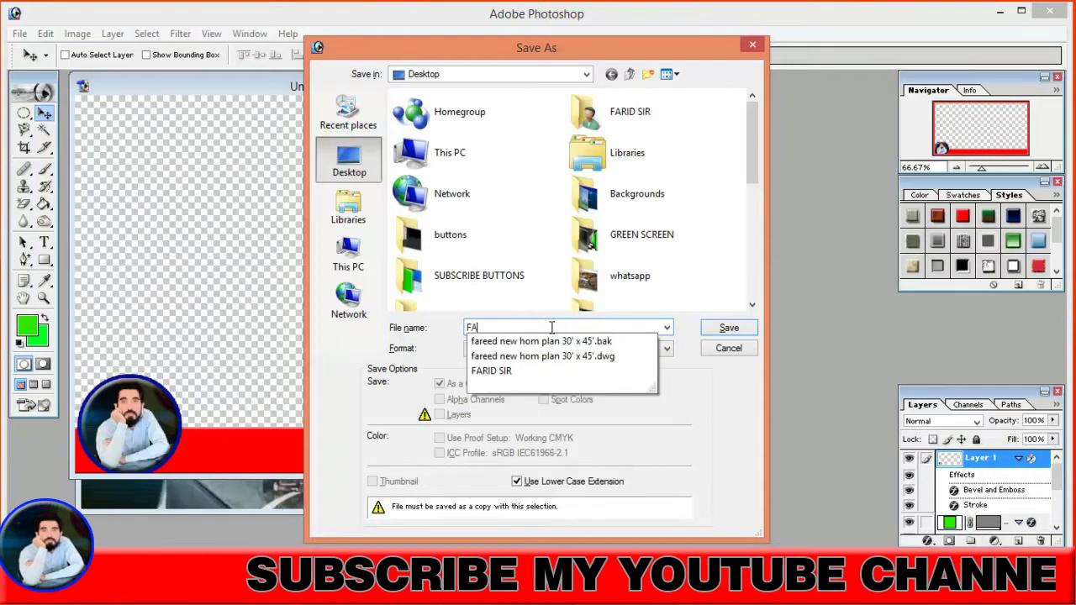
text(RID)
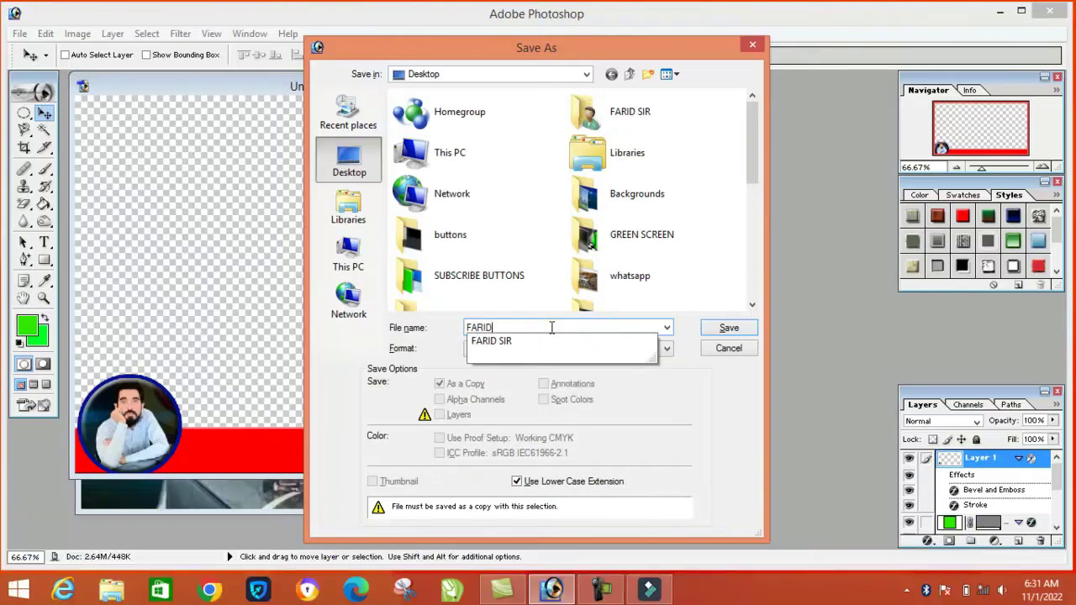
text(1)
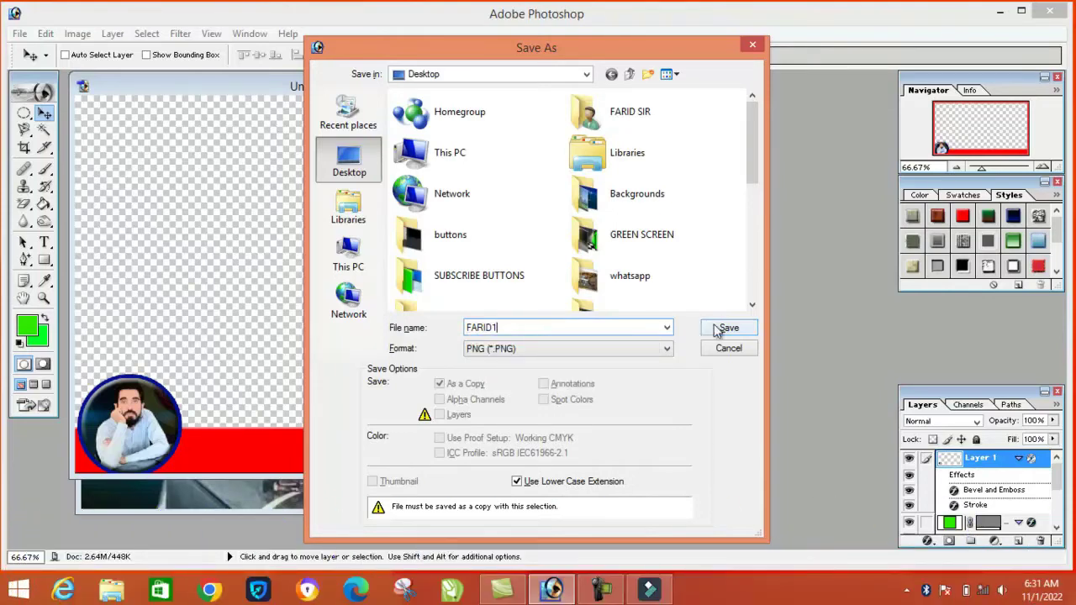
click(584, 283)
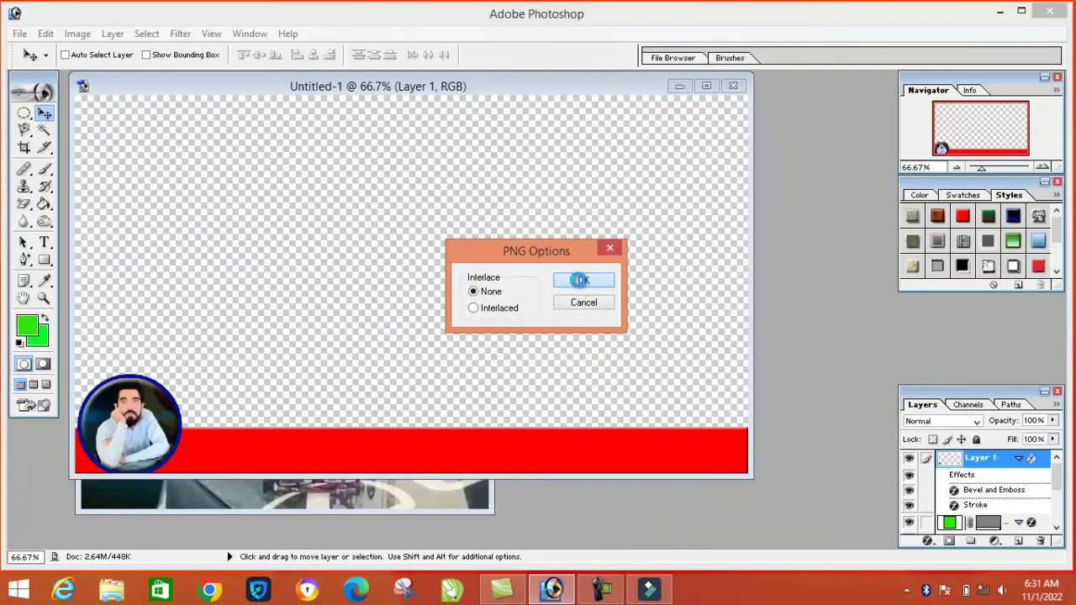
- Switch to Filmora and add the Hand Sketch End Credit title to the start of the timeline's text track
click(1000, 11)
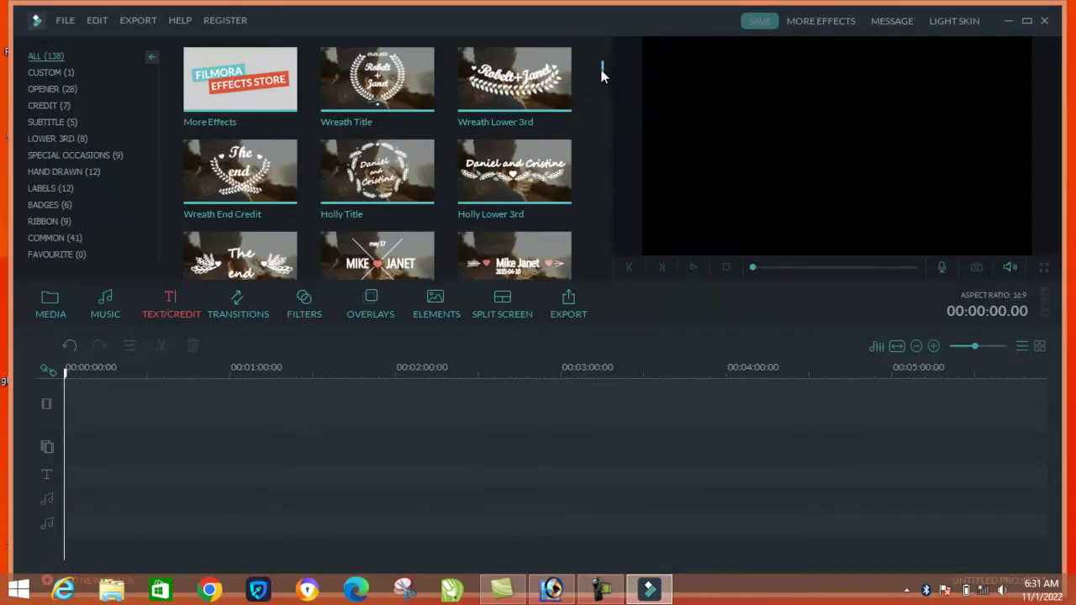
drag(602, 74, 602, 87)
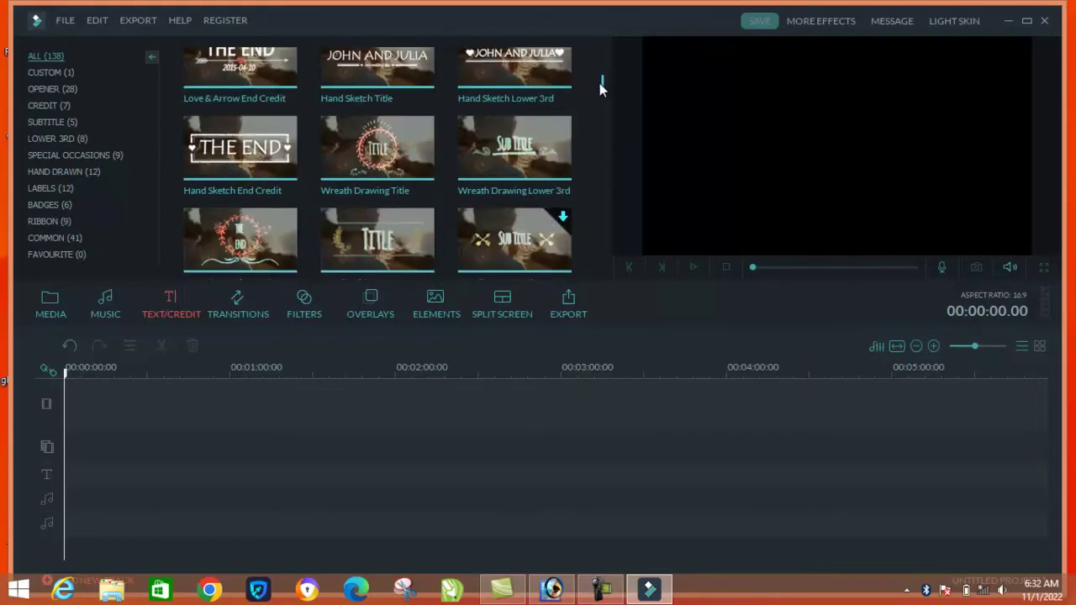
right_click(286, 156)
click(311, 160)
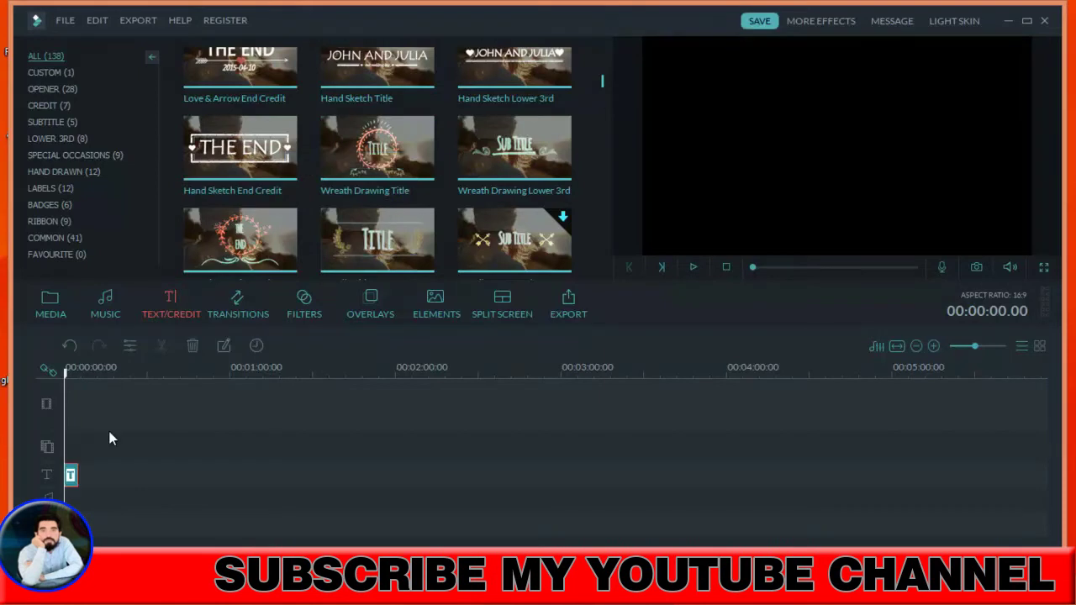
- Open the THE END title in the advanced text editor and delete its text and decorative frame
double_click(69, 474)
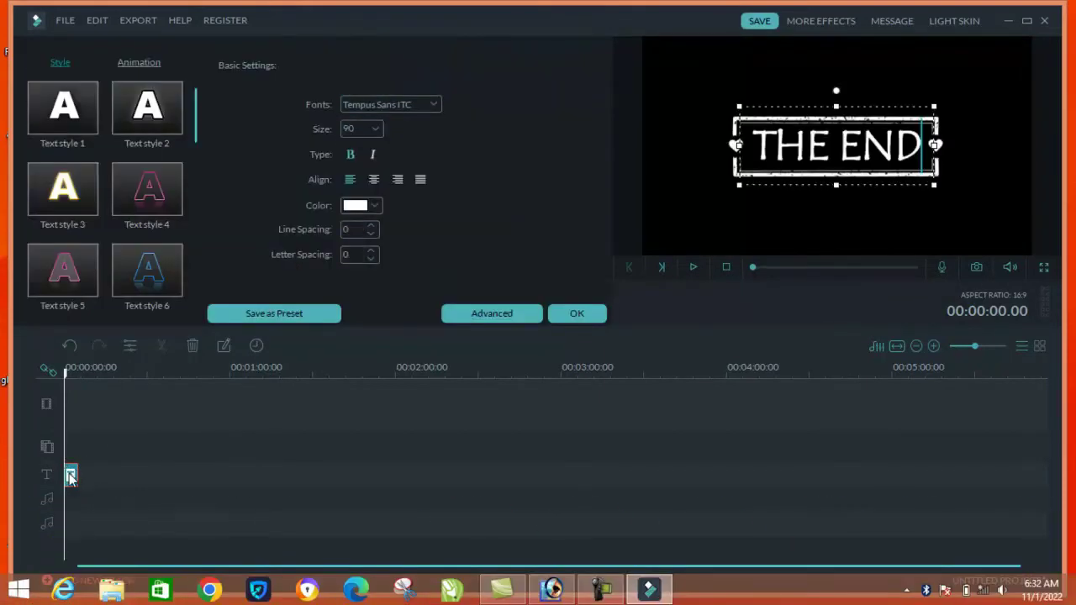
click(489, 314)
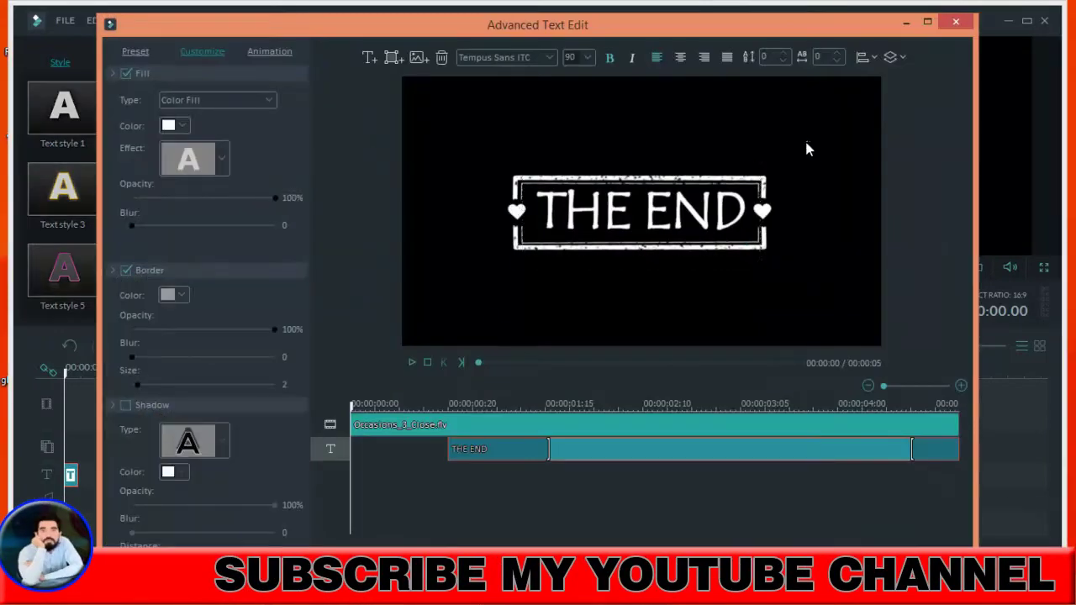
drag(807, 143, 468, 300)
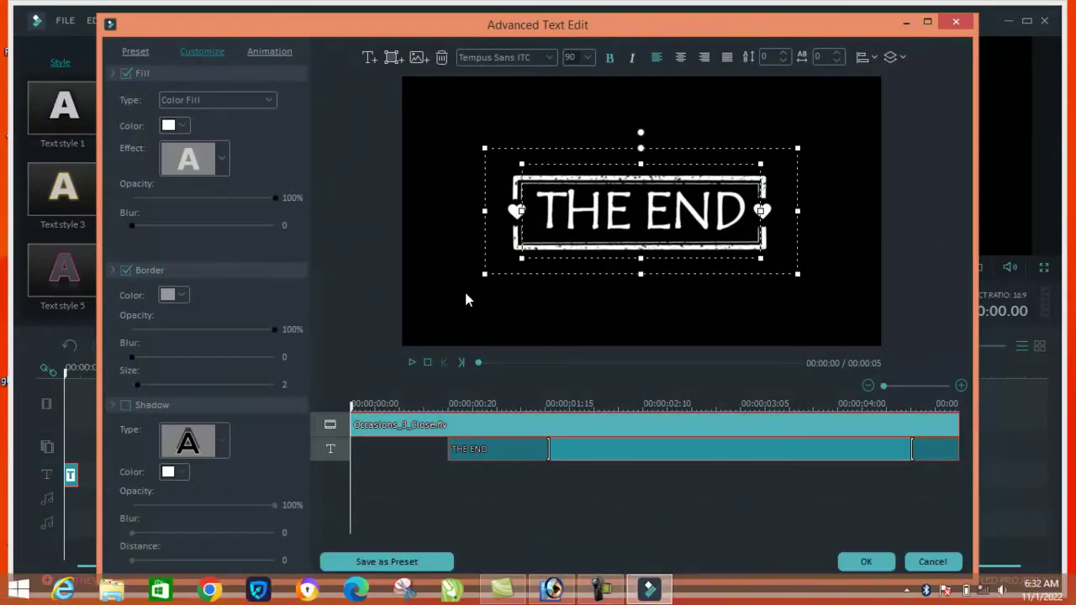
key(Delete)
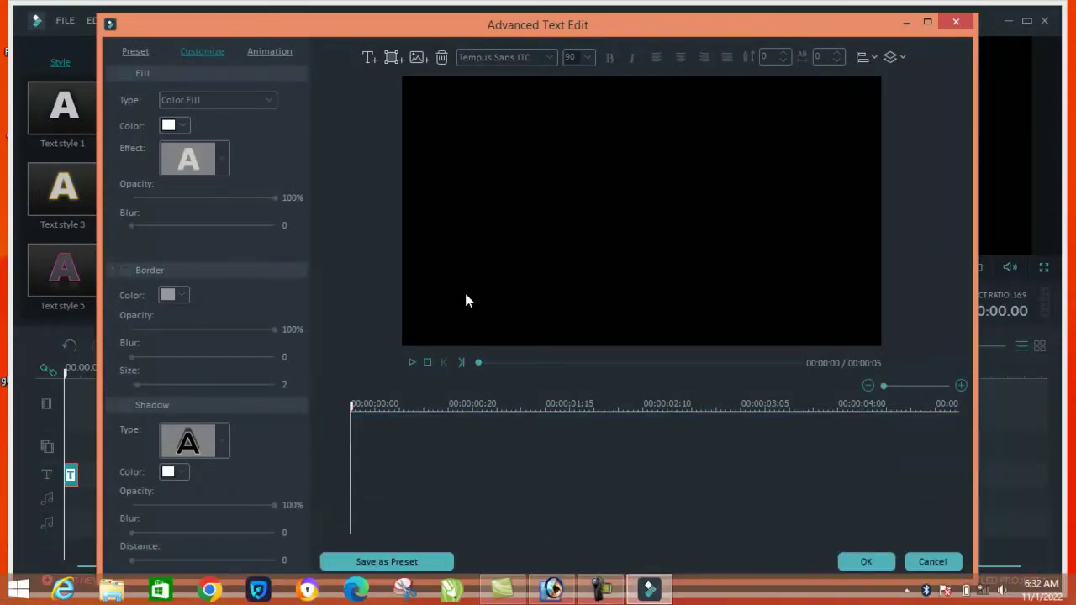
- Insert the FARID1 PNG banner from the Desktop as an image in the title
click(418, 59)
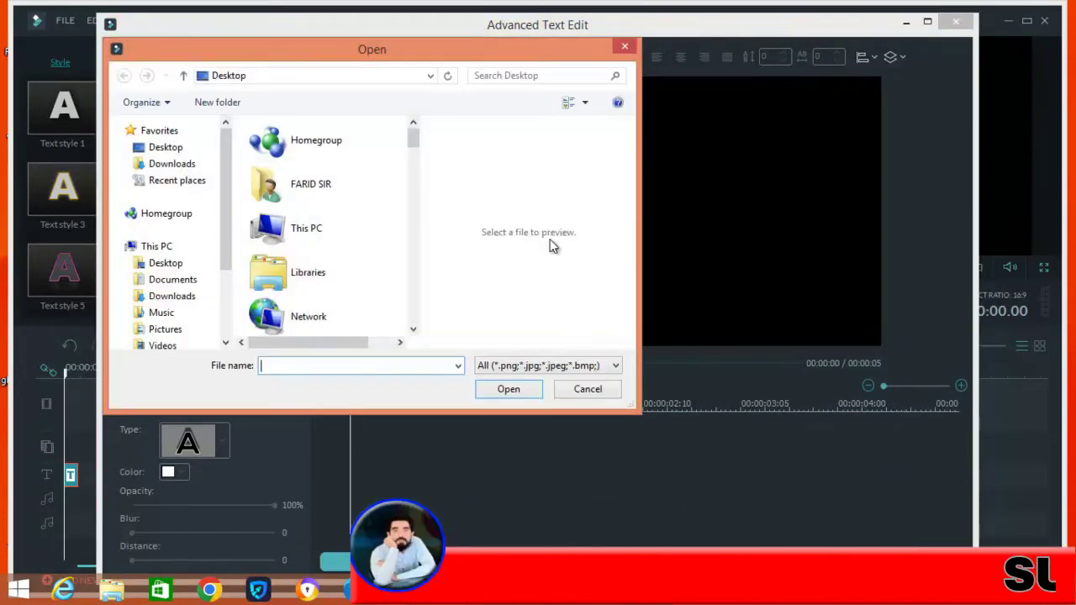
drag(414, 142, 414, 232)
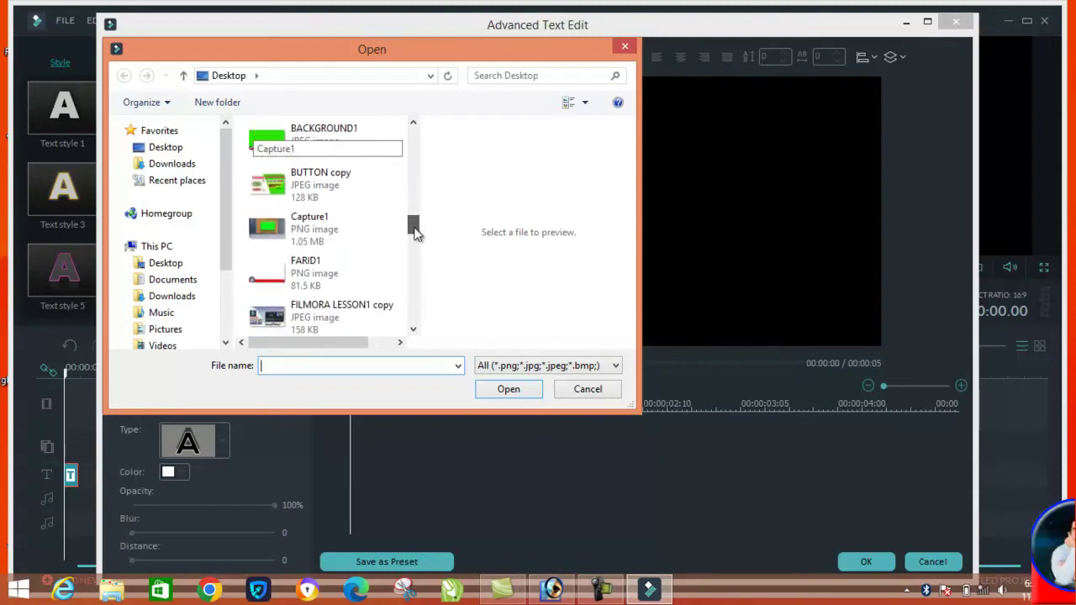
click(334, 270)
click(523, 394)
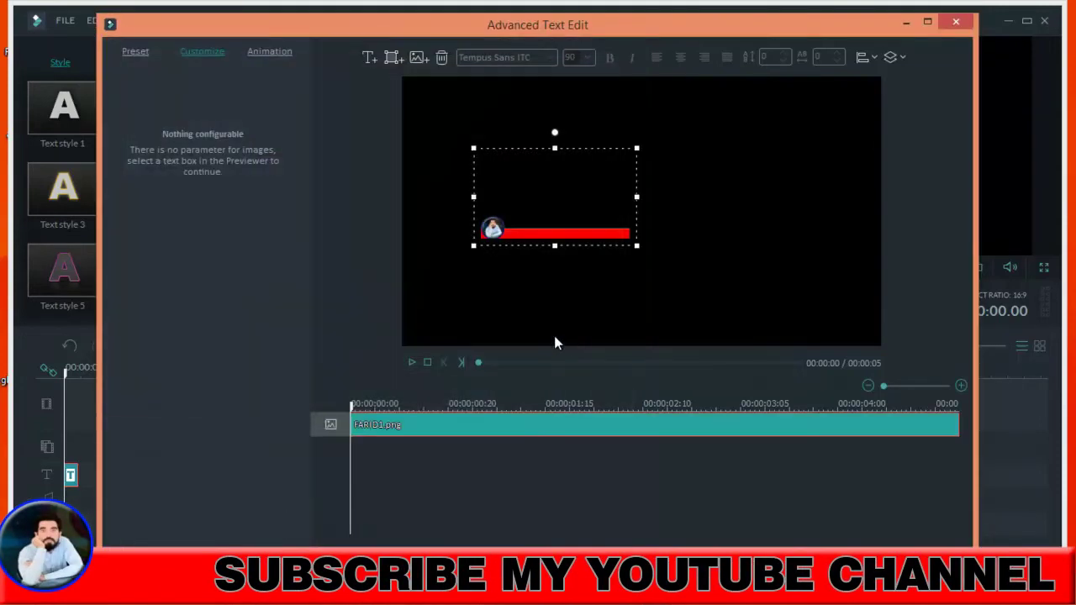
- Enlarge the banner image to fill the preview frame, with the red bar along its lower edge
drag(637, 246, 825, 317)
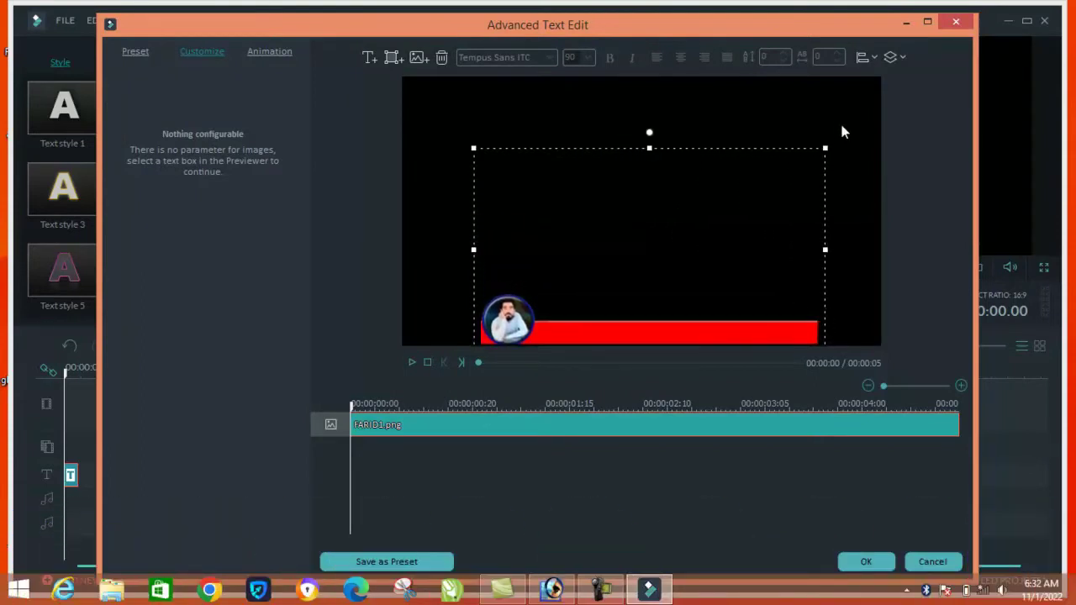
drag(822, 149, 875, 132)
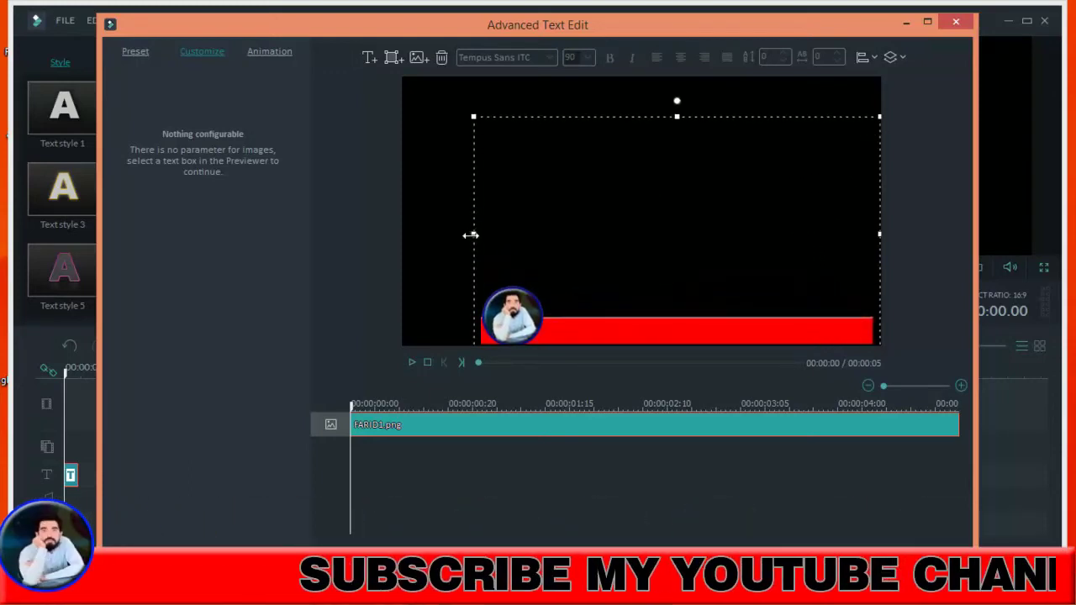
drag(473, 234, 395, 238)
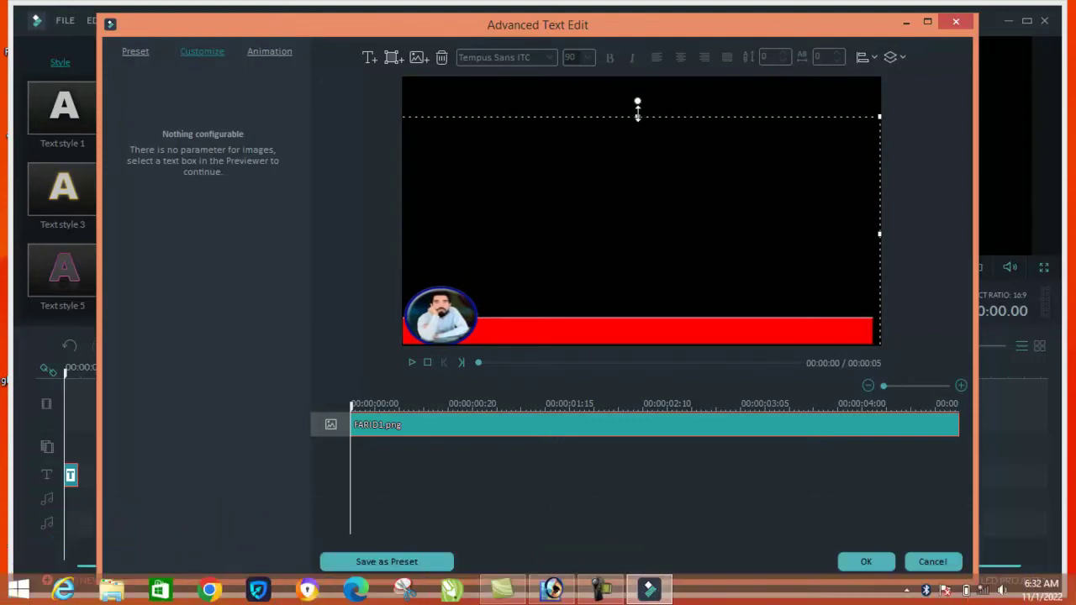
drag(637, 116, 637, 79)
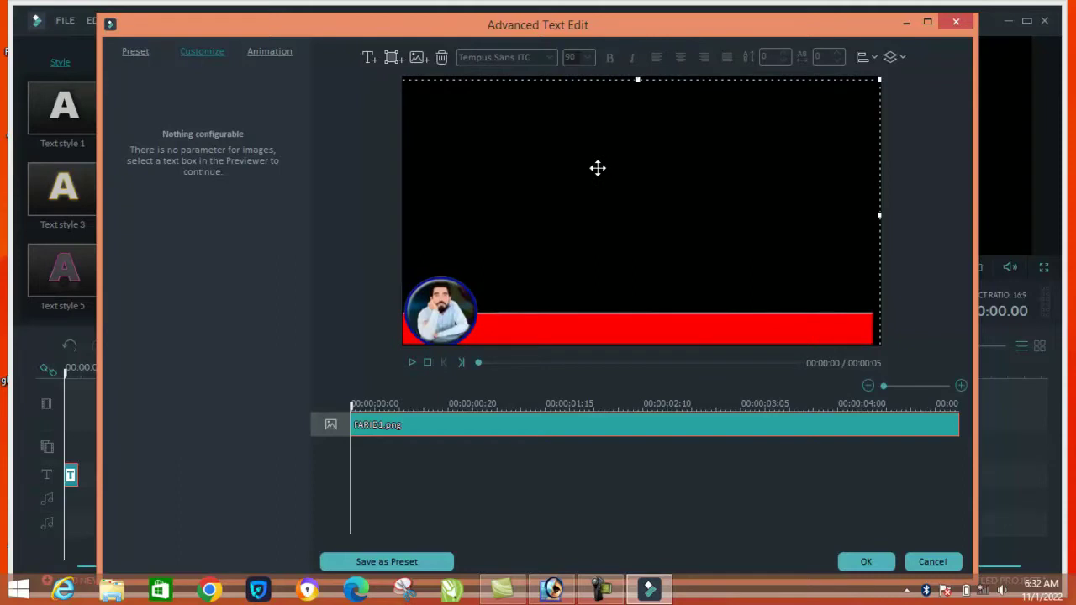
- Add a new text box to the title above the red bar
click(371, 56)
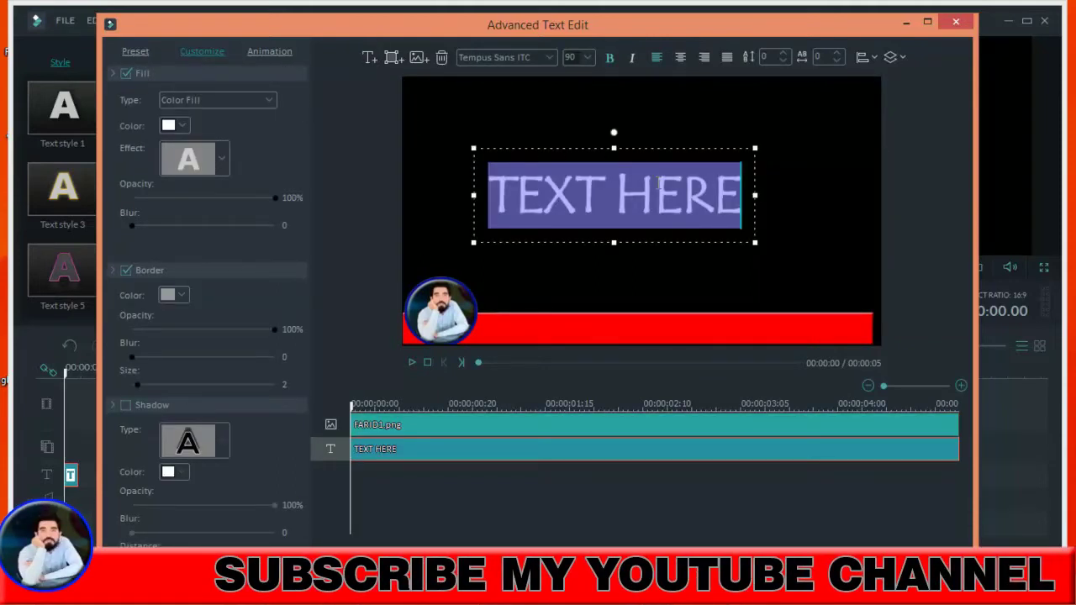
text(WAZ)
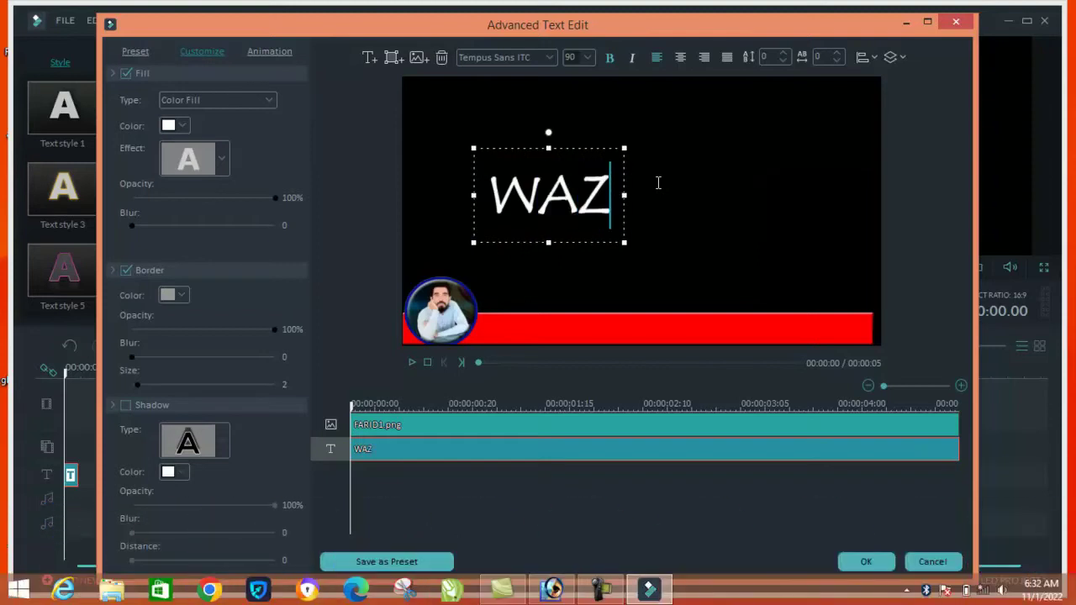
text(IRI)
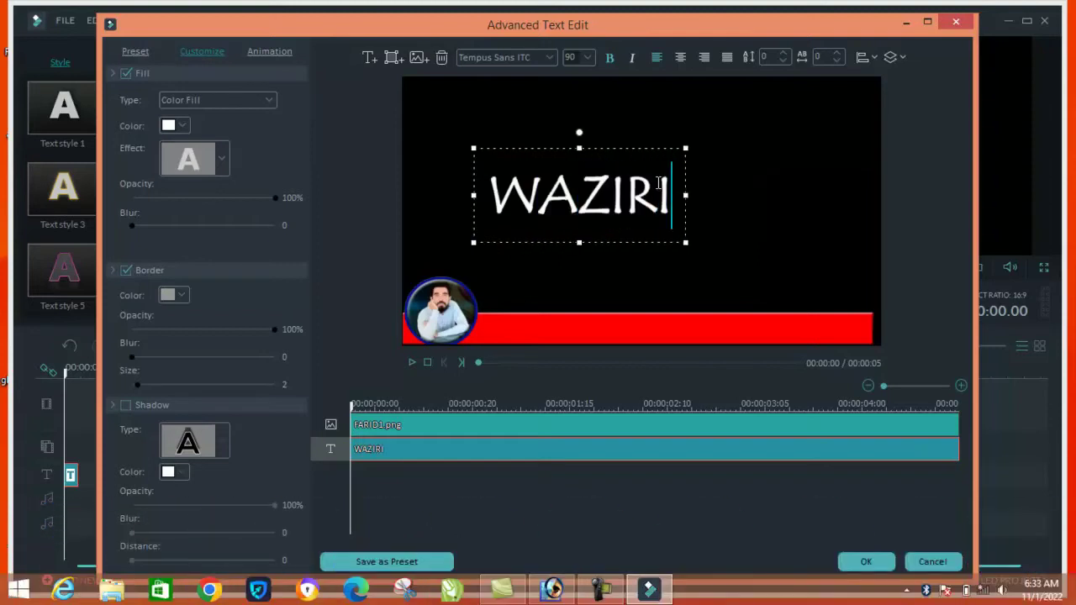
key(BackSpace)
key(BackSpace)
key(BackSpace)
key(BackSpace)
key(BackSpace)
key(BackSpace)
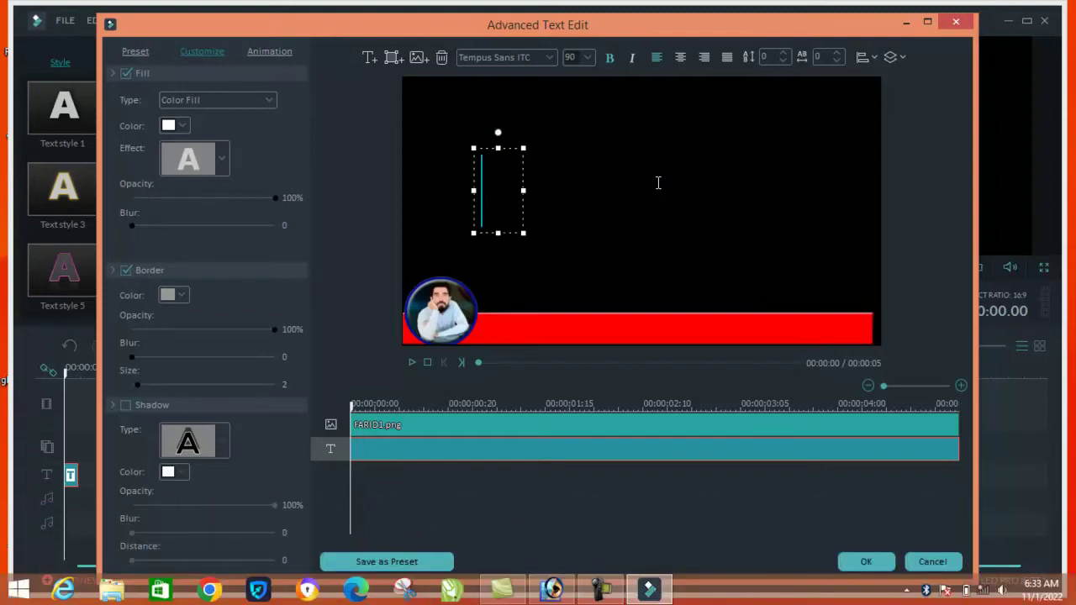
- Enter "SUBSCRIBE MY CHANNEL" as the text in the new text box
text(SUBS)
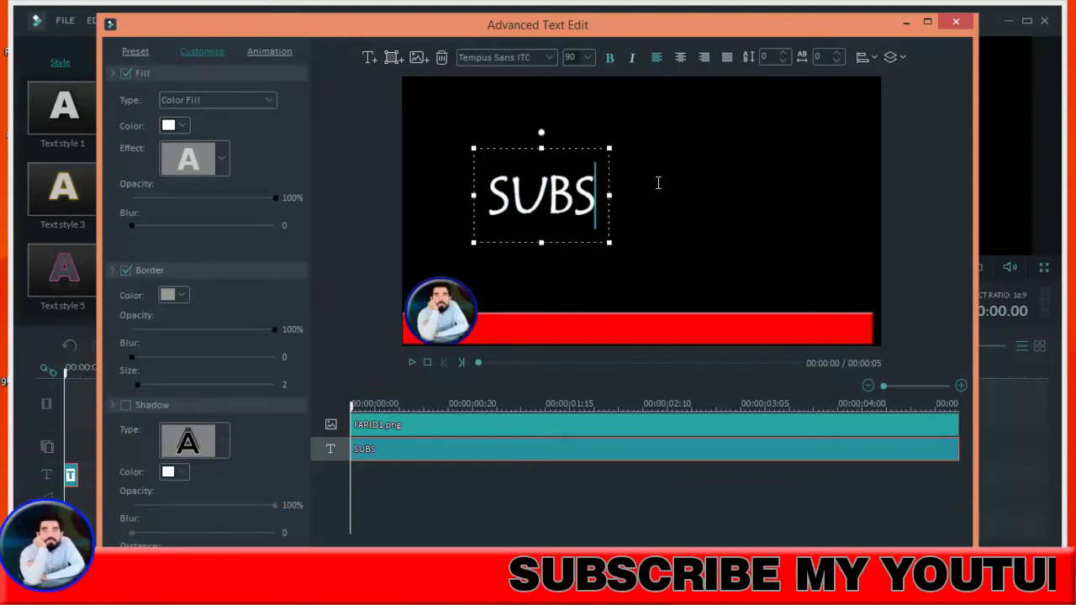
text(CRIBE )
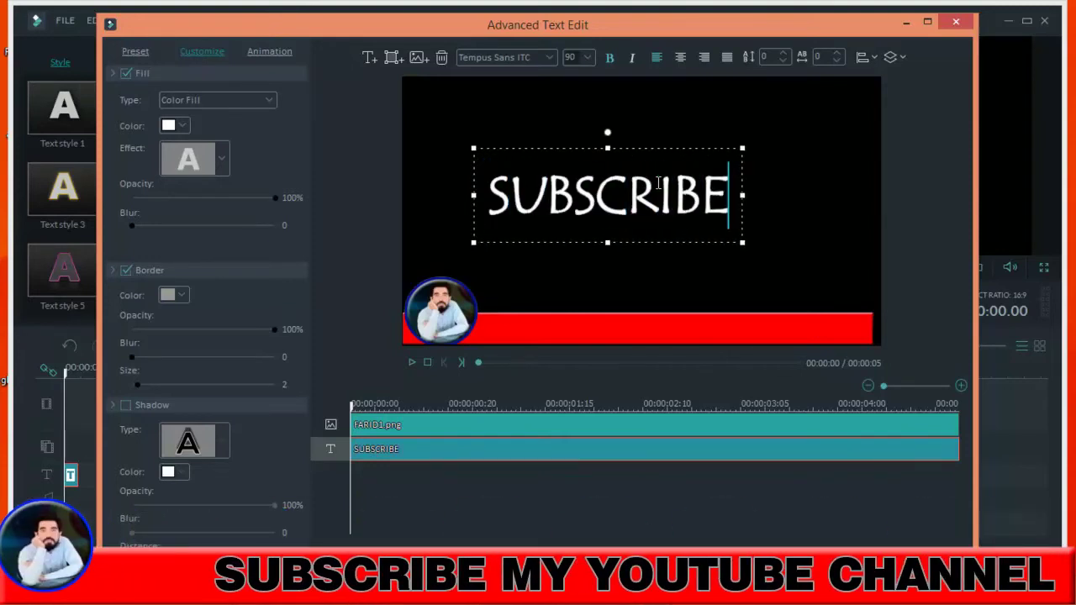
text(MY)
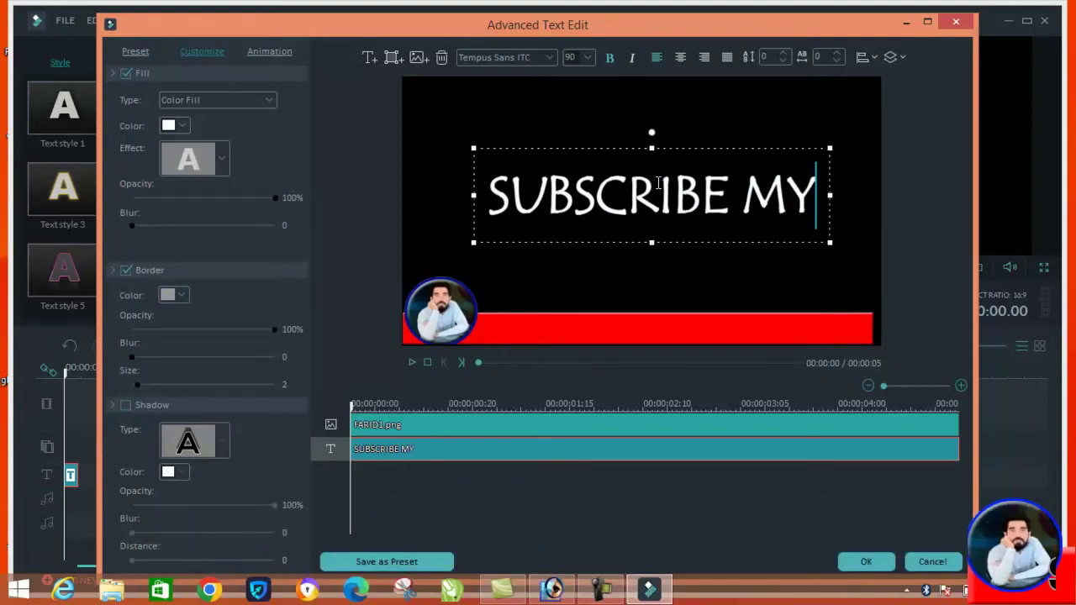
text( CHANNEL)
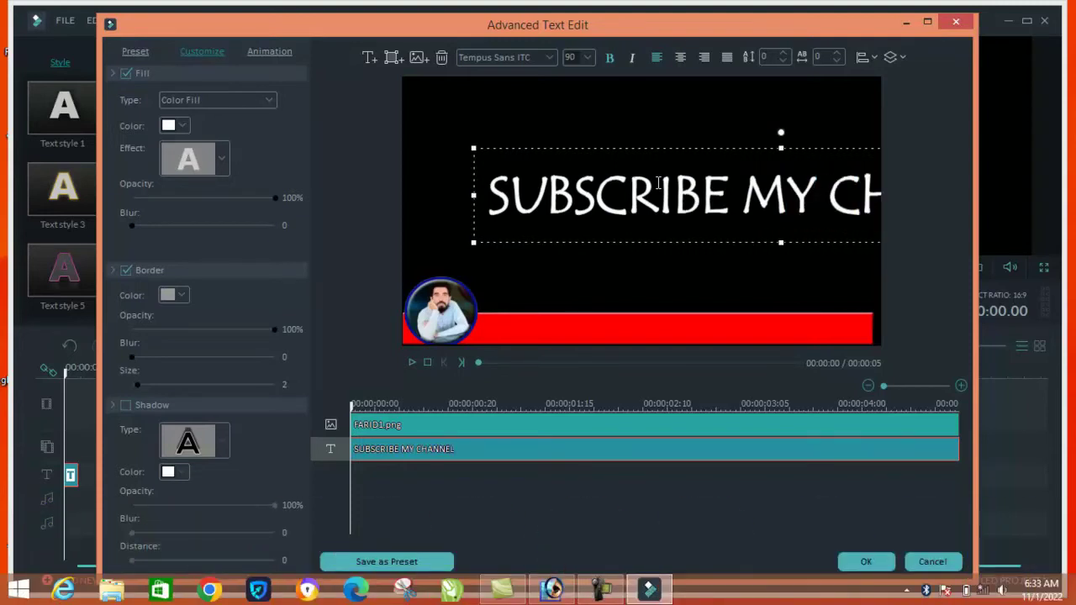
- Set the font of the whole SUBSCRIBE MY CHANNEL text to Impact
key(ctrl+a)
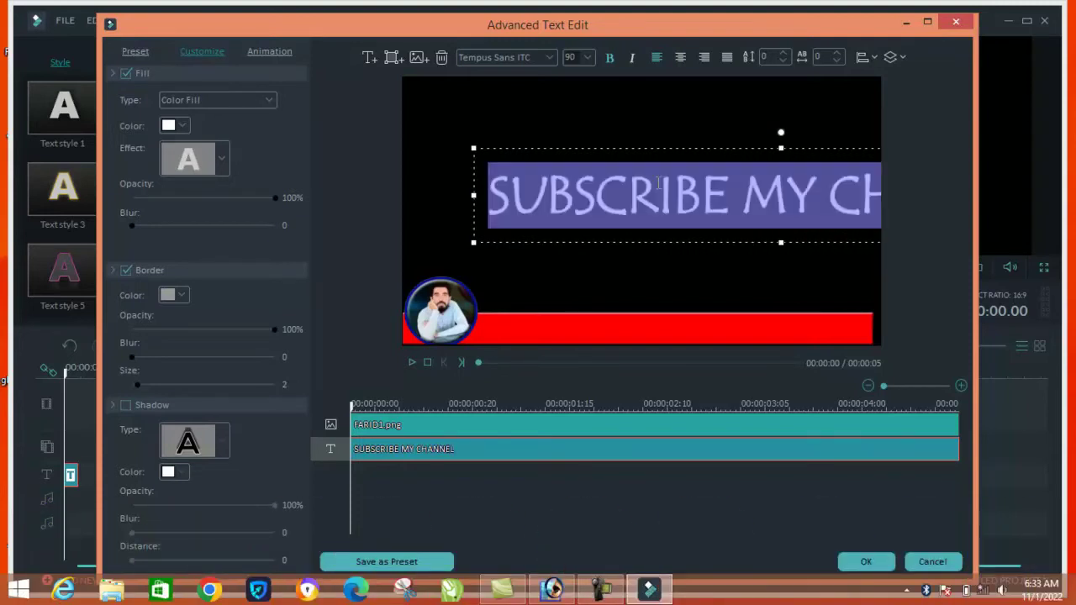
click(482, 57)
text(impact)
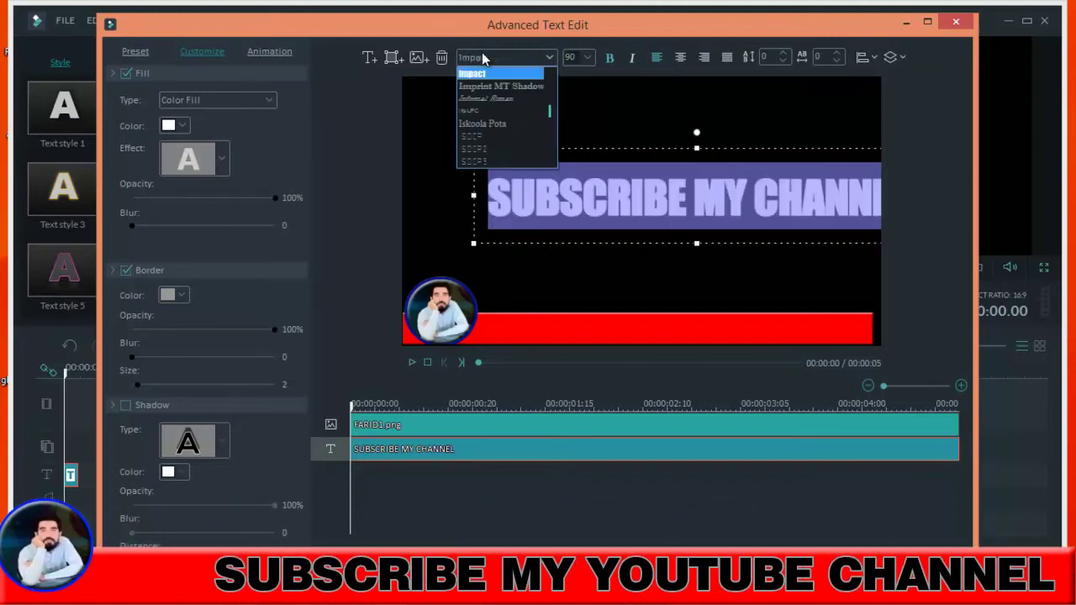
key(Return)
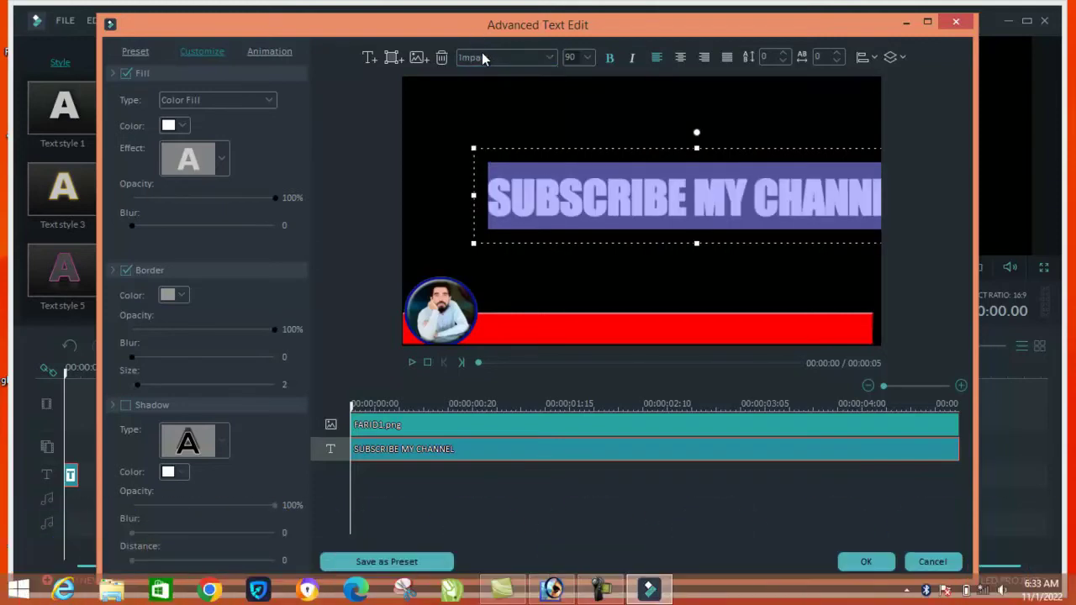